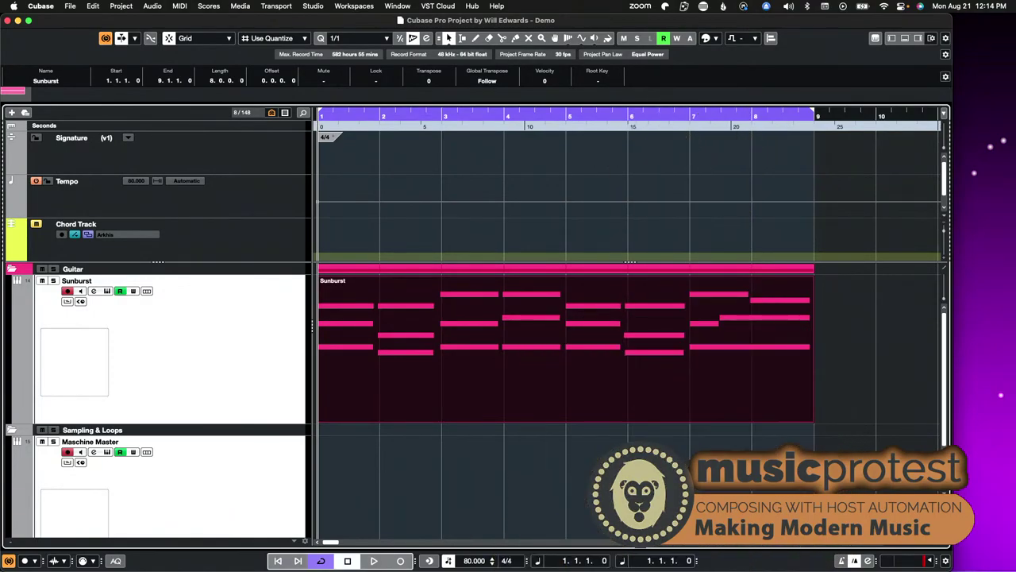
Step: Play the project from bar 1 and check the Sunburst guitar's Komplete Kontrol instrument window
key(space)
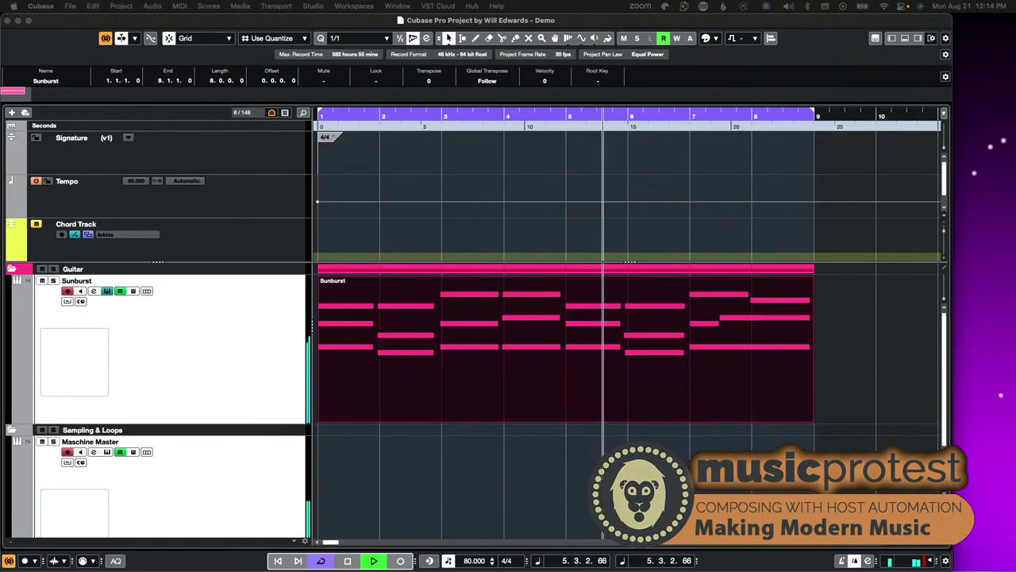
drag(1015, 131, 512, 104)
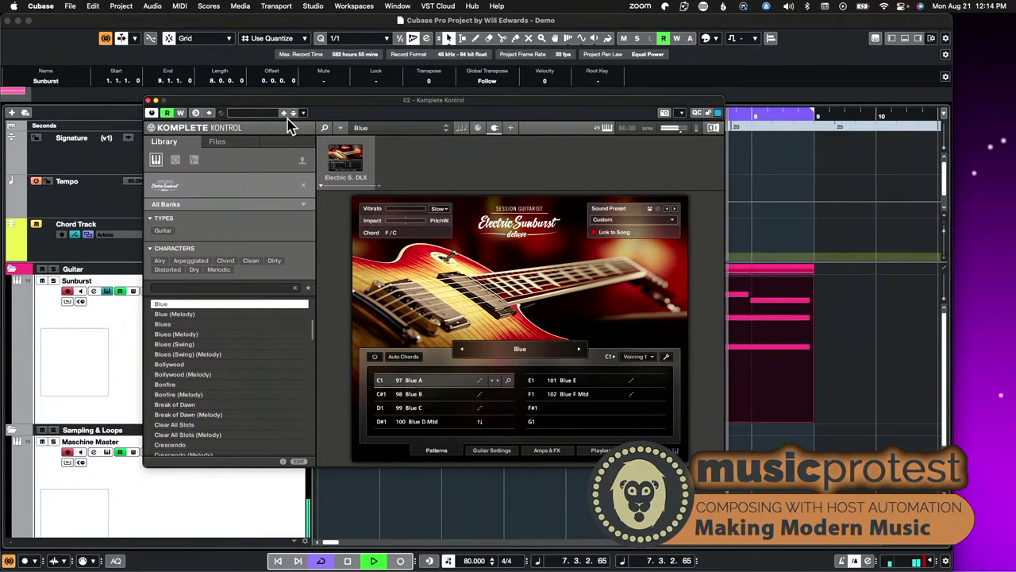
click(149, 102)
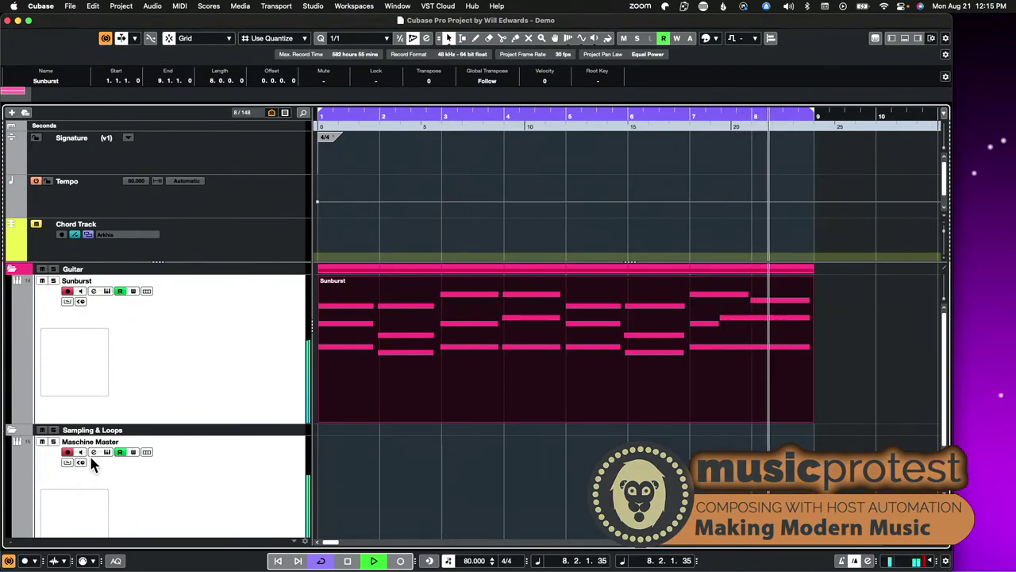
Step: Mute the Maschine Master track and write Tone and Volume automation for the Sunburst guitar during playback
click(42, 441)
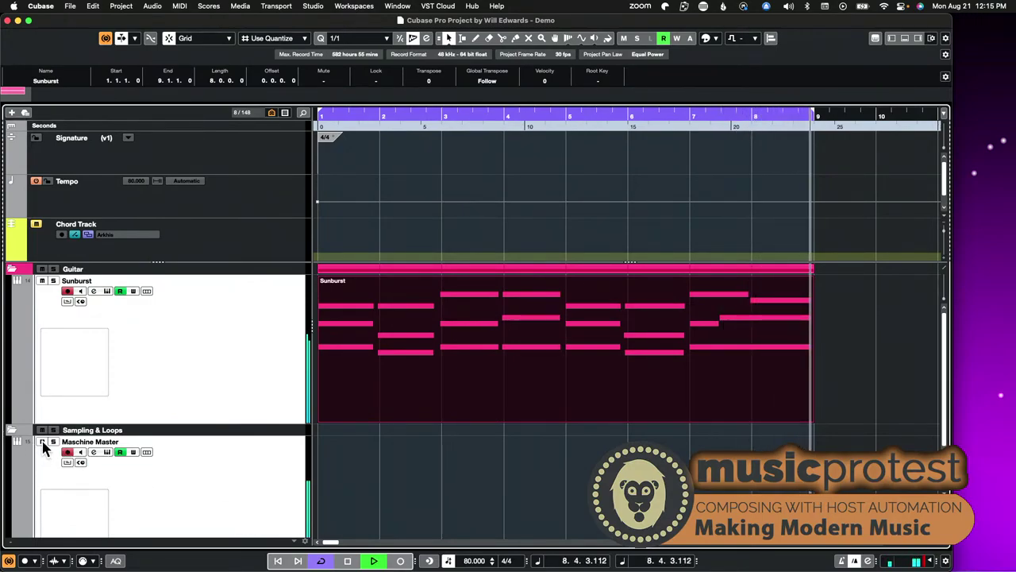
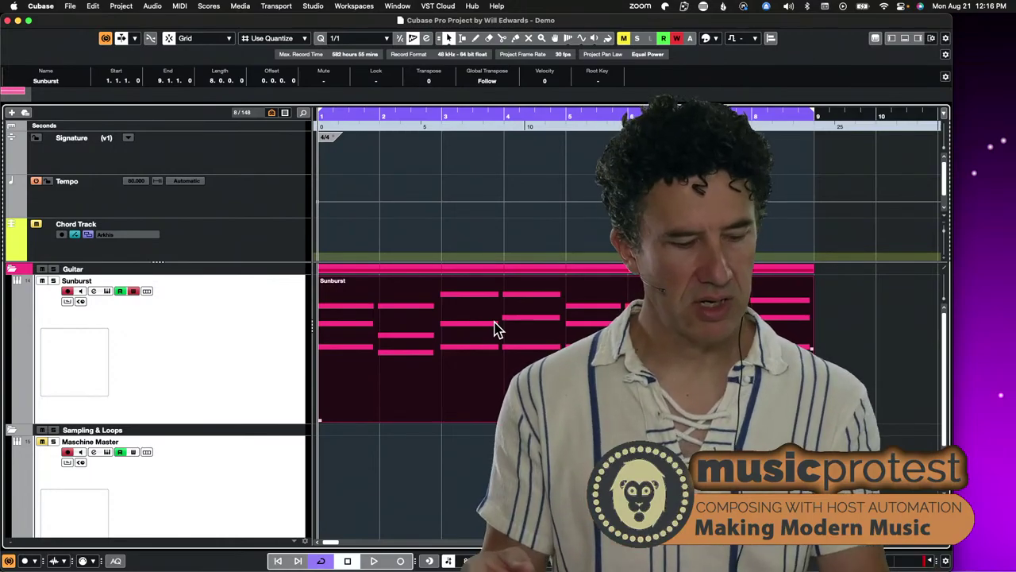
key(space)
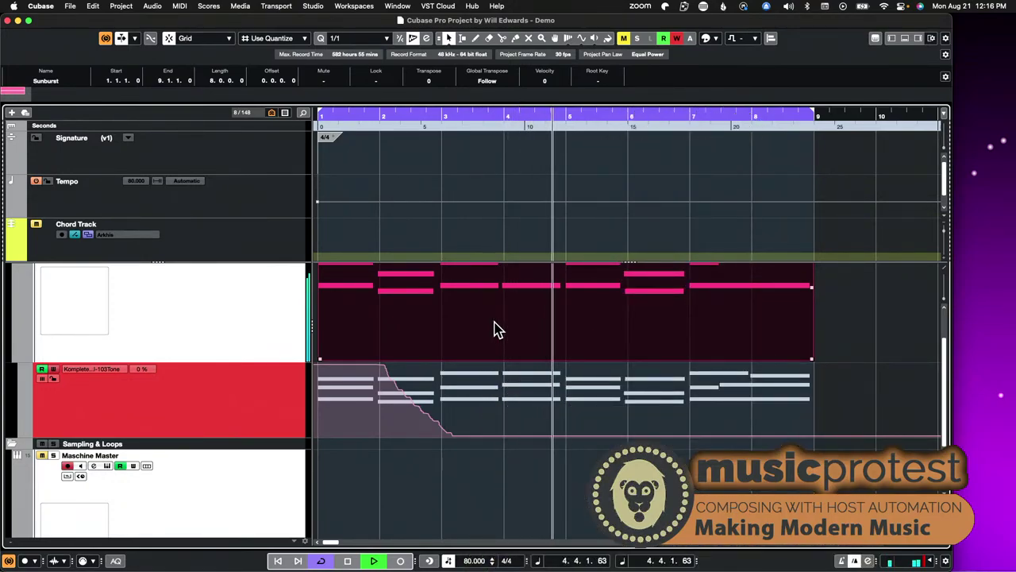
scroll(494, 330, down, 3)
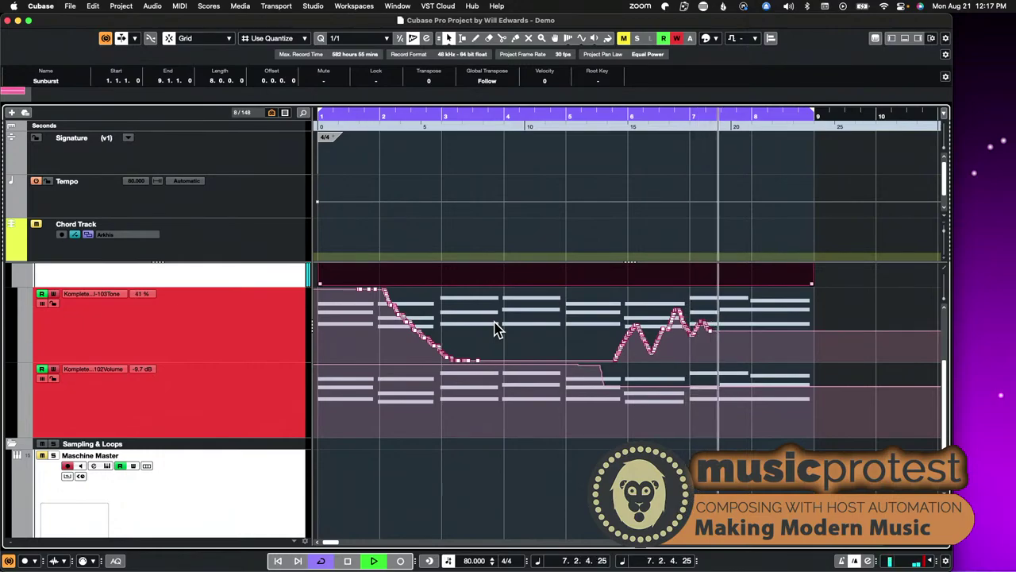
key(space)
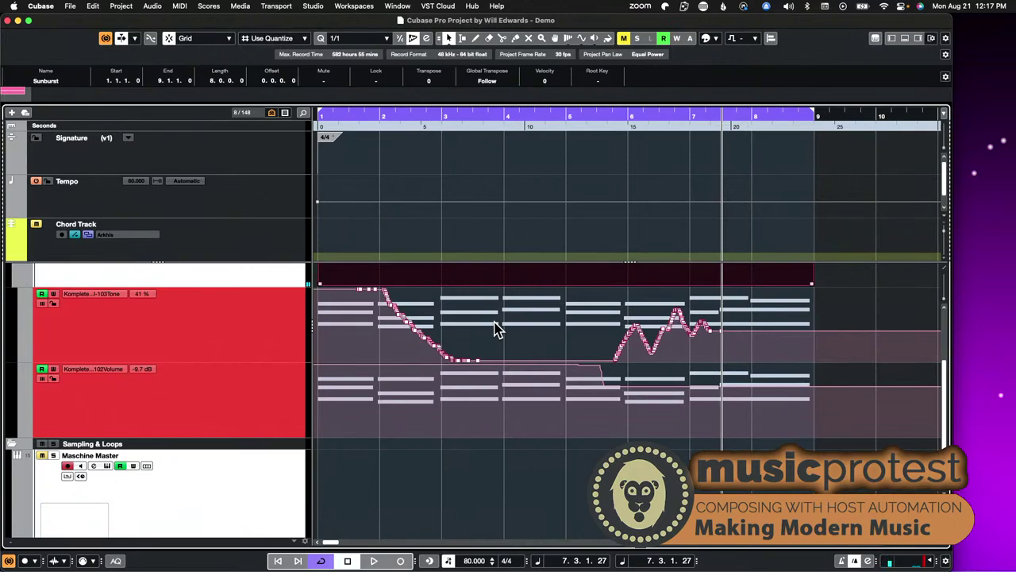
key(w)
scroll(387, 382, up, 5)
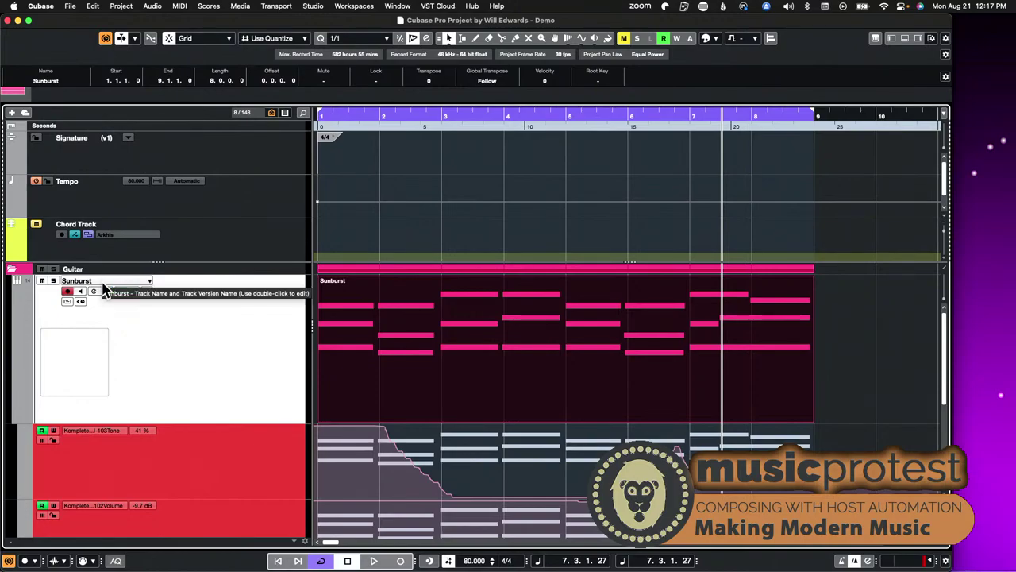
Step: Enable automation writing on the Sunburst track and display the Doubling / Mic / Bridge / Neck controls in its instrument window
key(w)
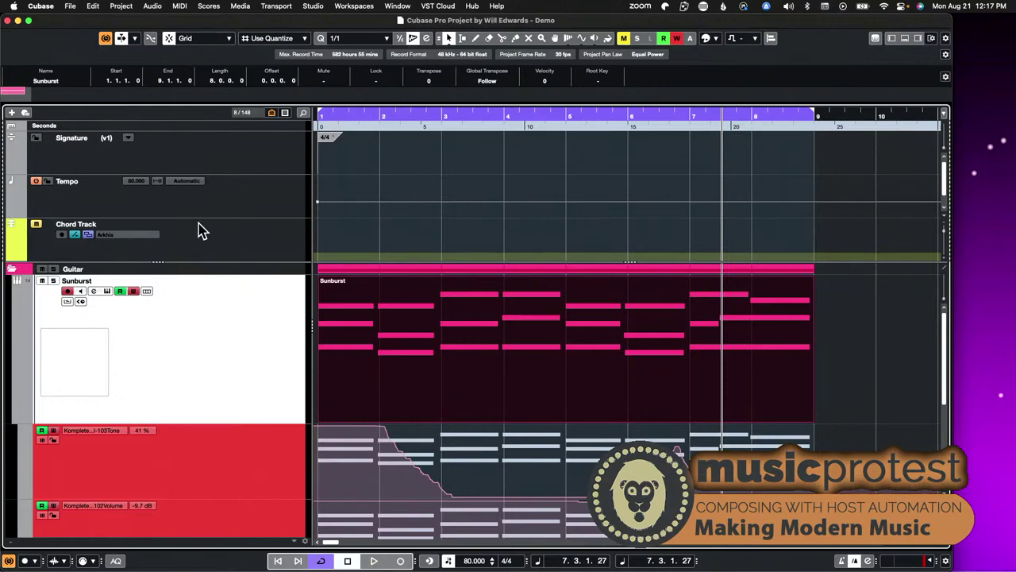
click(106, 290)
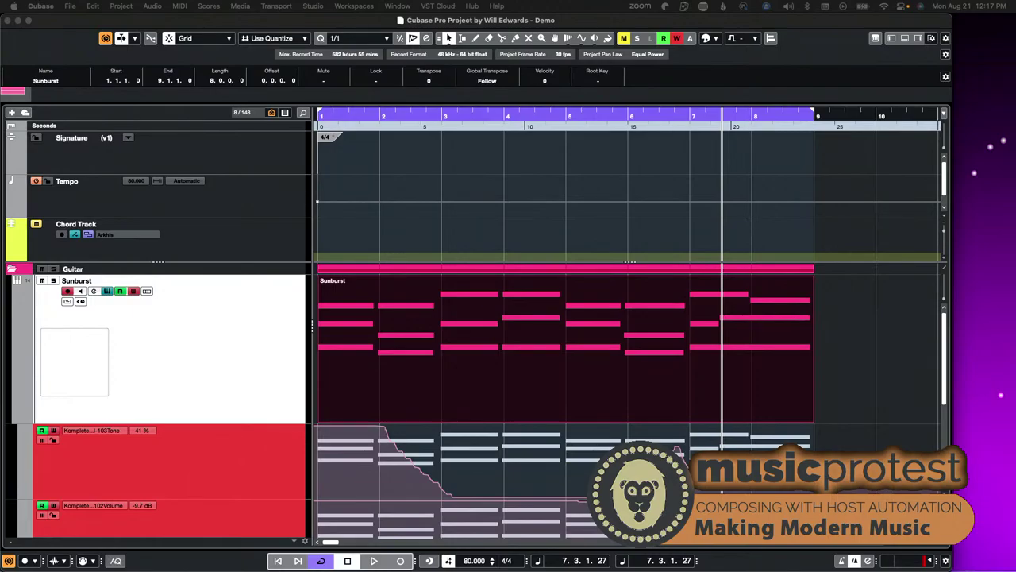
drag(929, 275, 451, 84)
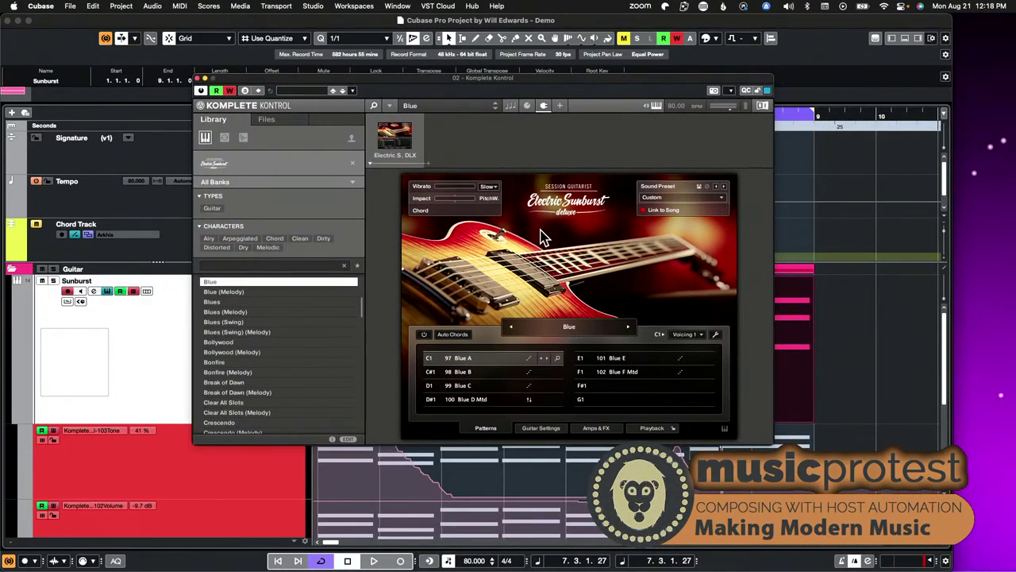
click(559, 105)
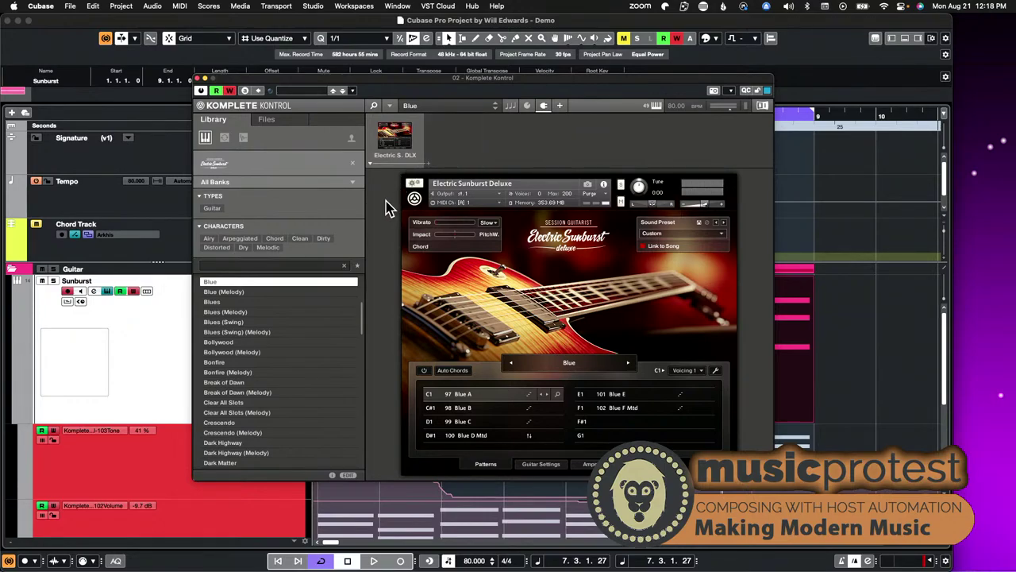
click(528, 106)
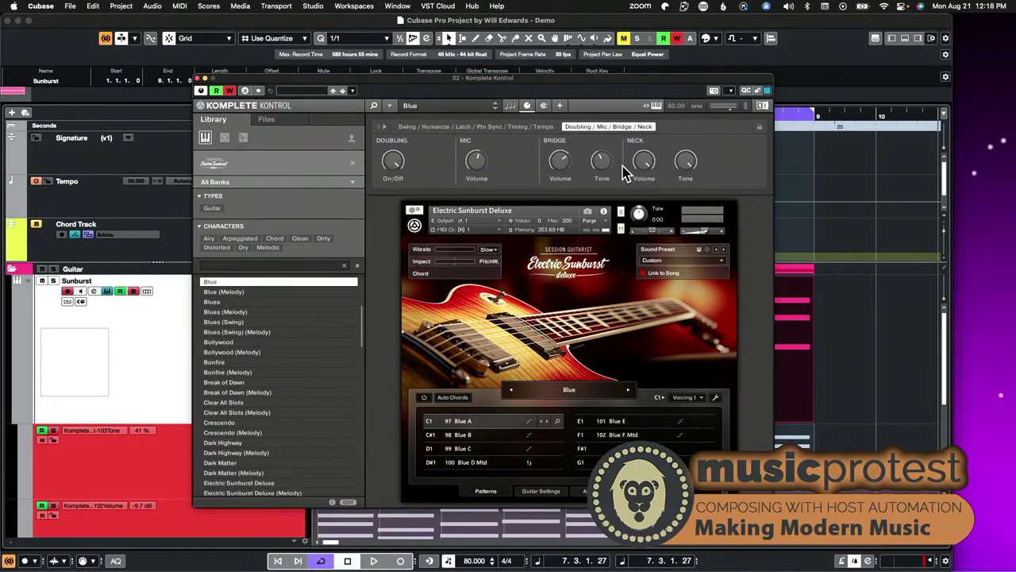
Step: Record Bridge Tone automation on the Sunburst track while sweeping the Tone control down to 0 %, and close the instrument window
mouse_move(606, 168)
scroll(603, 167, down, 5)
scroll(603, 166, up, 6)
scroll(604, 167, down, 2)
key(KP_Multiply)
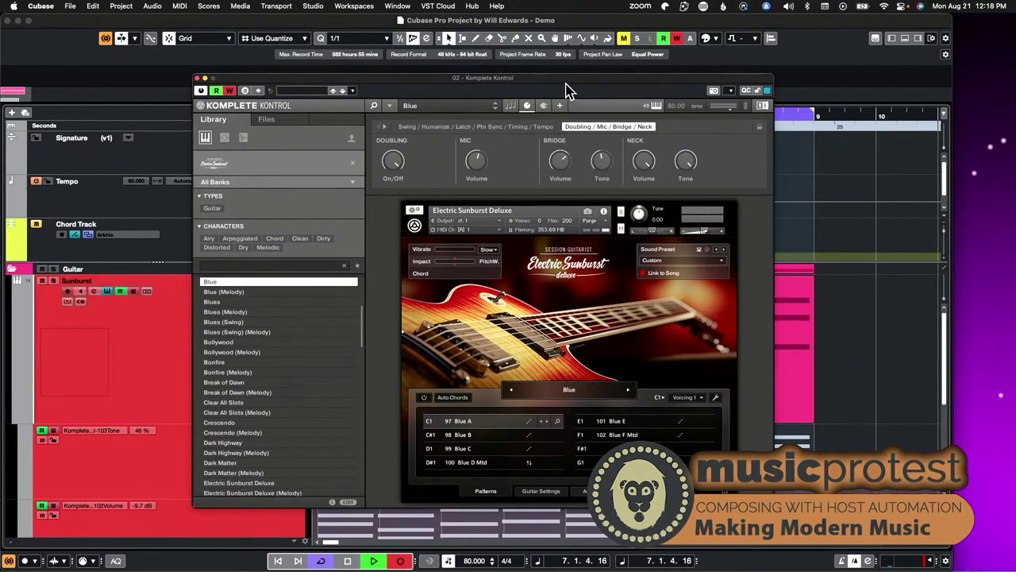
drag(566, 79, 373, 100)
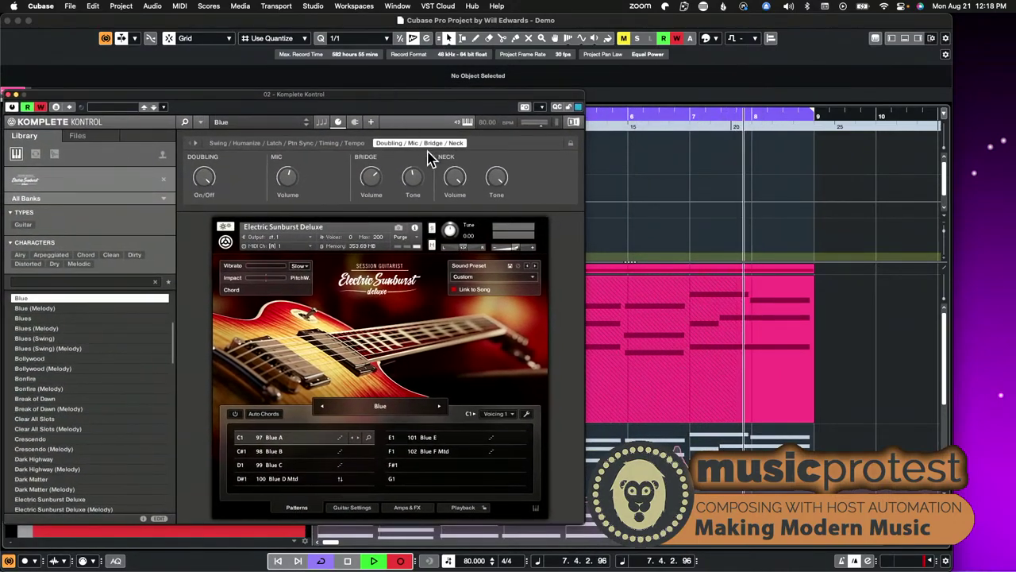
drag(412, 180, 413, 191)
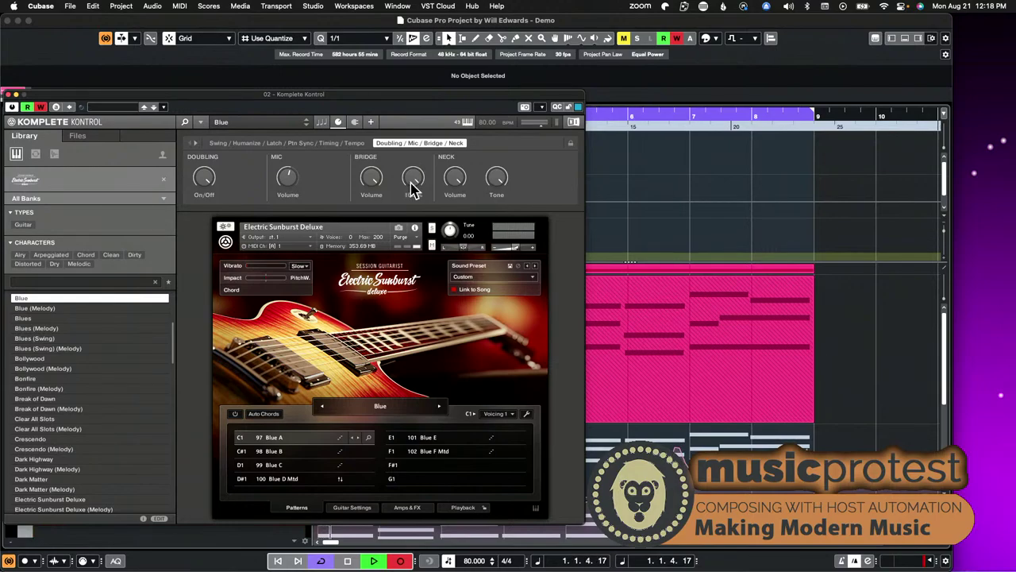
drag(423, 105, 578, 67)
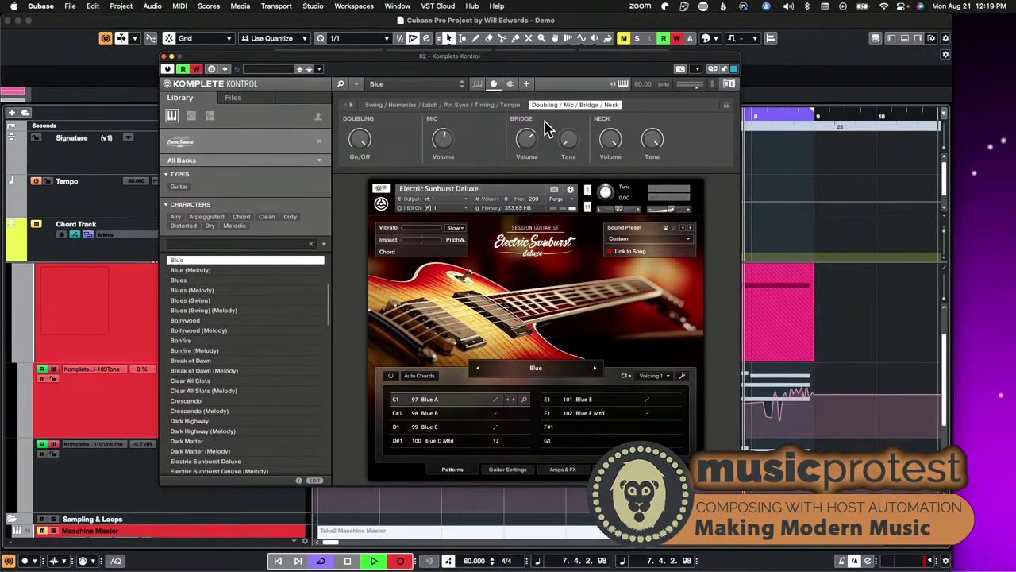
click(165, 58)
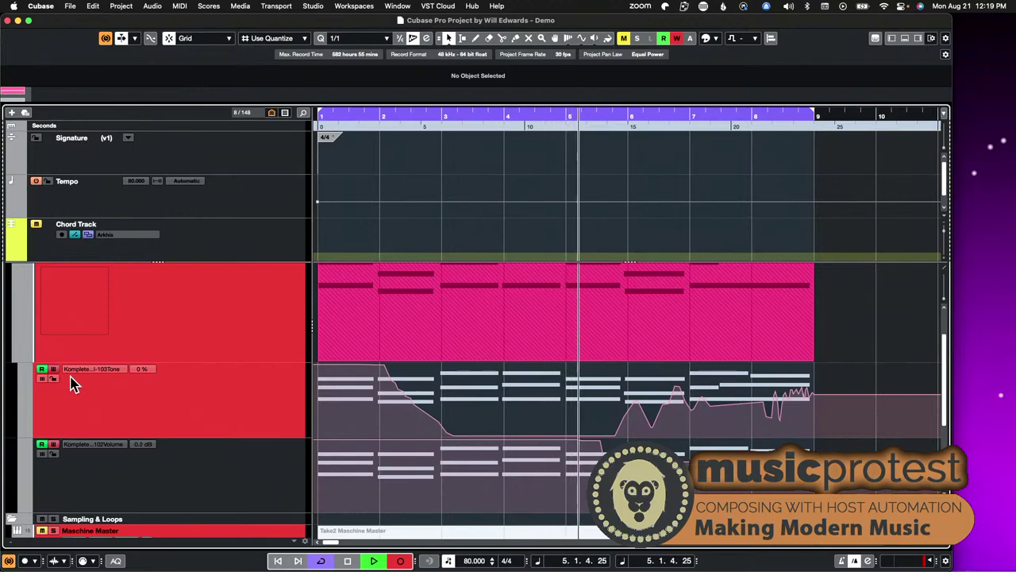
key(space)
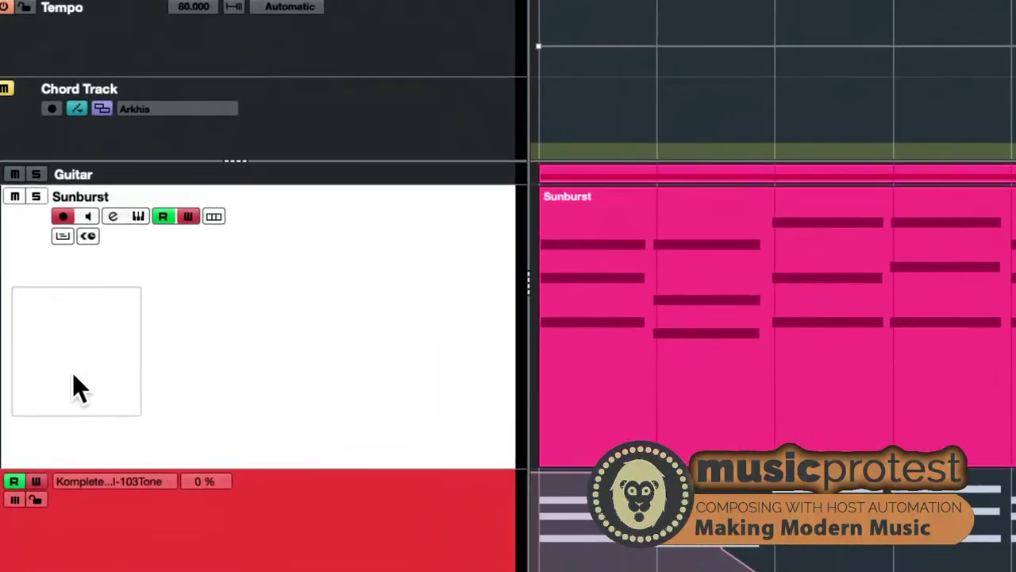
Step: View the parameters that can be assigned to the Sunburst track's Tone automation lane
scroll(148, 471, down, 6)
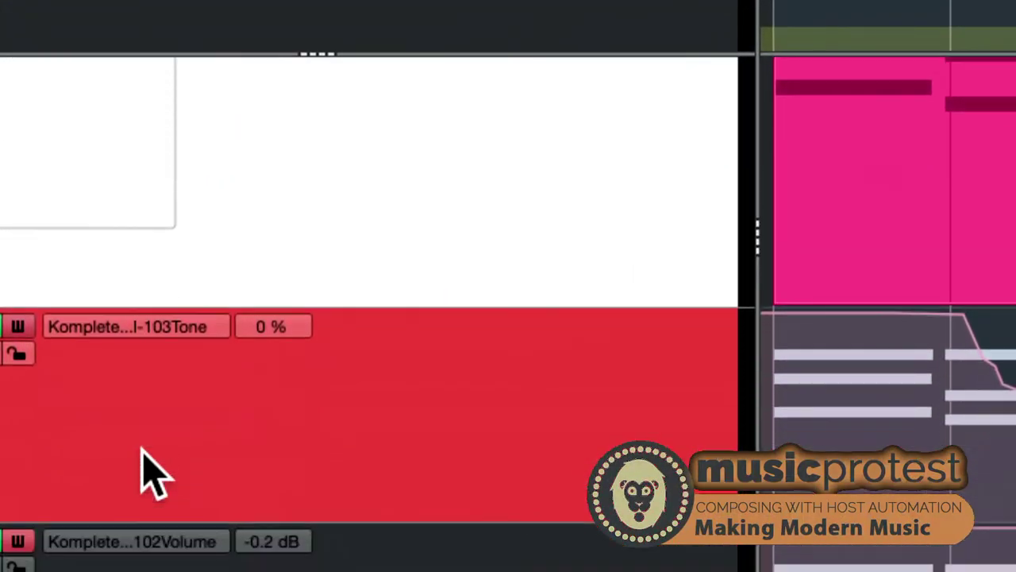
click(216, 84)
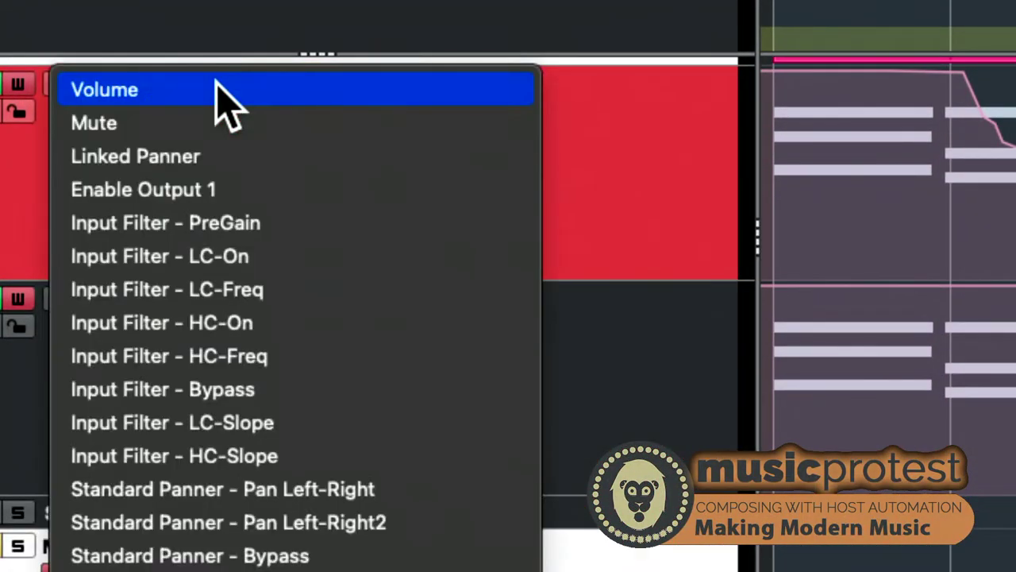
click(575, 291)
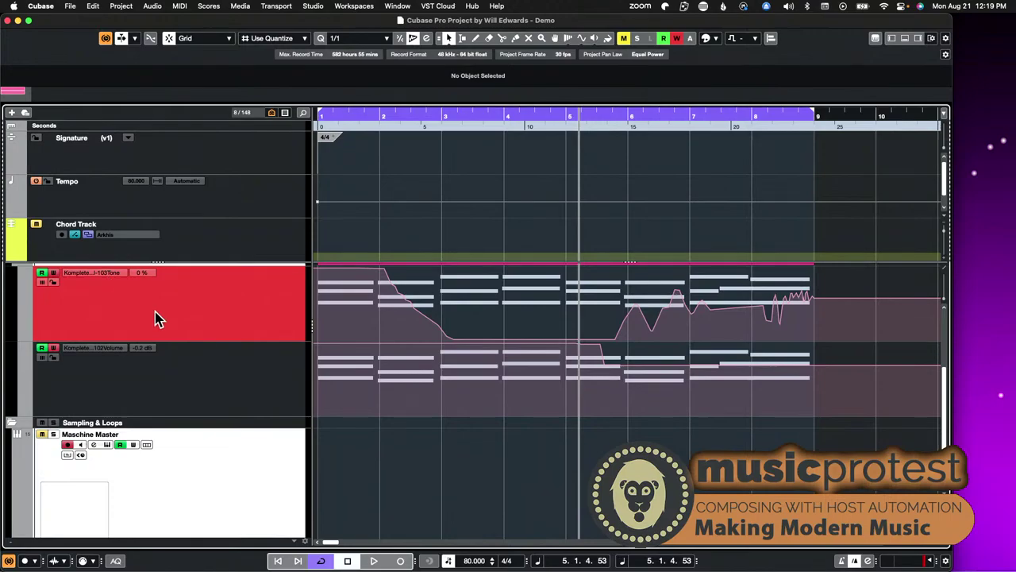
mouse_move(474, 288)
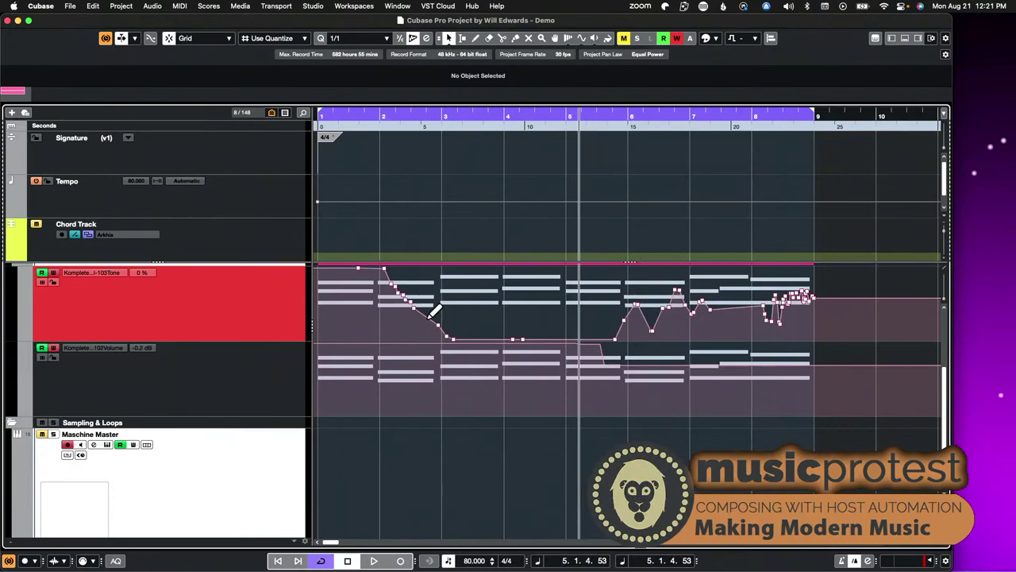
scroll(208, 458, down, 1)
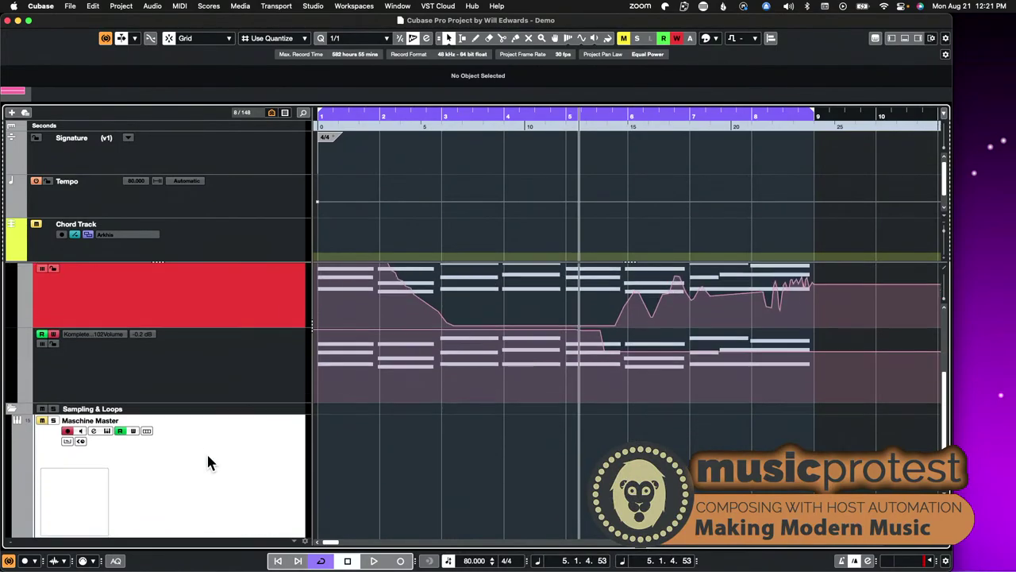
scroll(208, 457, down, 2)
scroll(208, 457, up, 5)
scroll(208, 457, down, 5)
scroll(208, 457, up, 5)
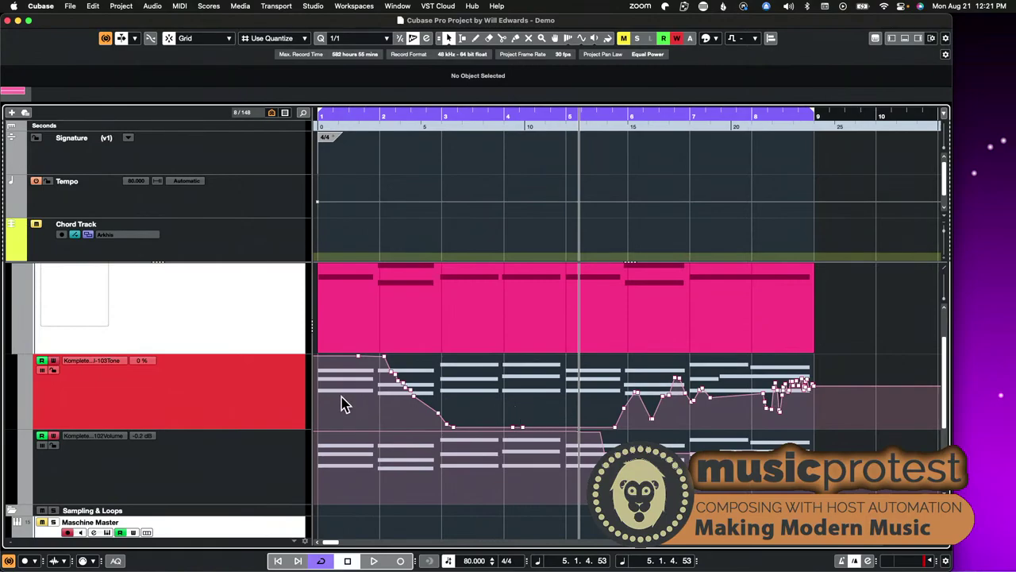
right_click(229, 403)
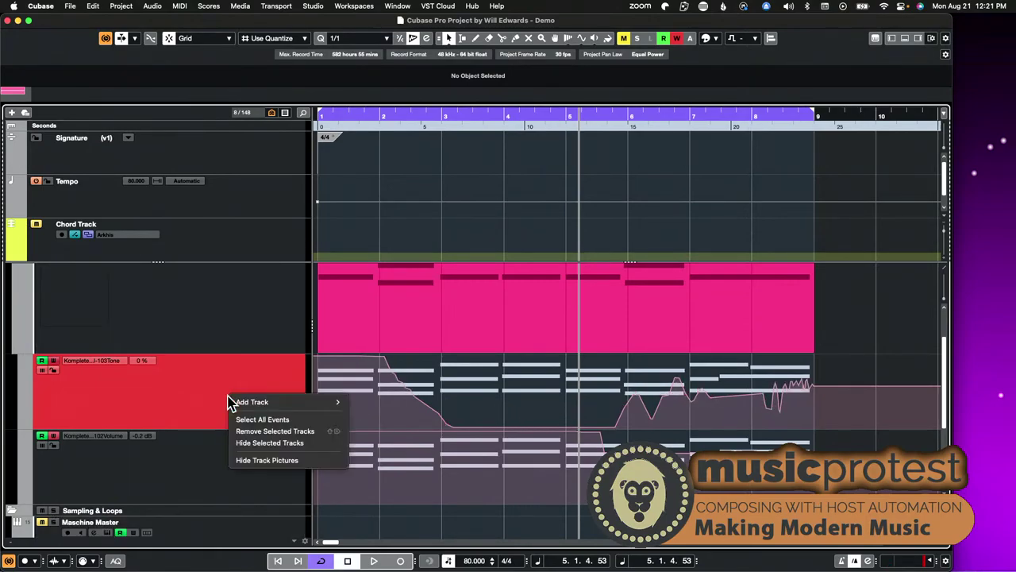
click(221, 384)
Step: Unmute the Maschine Master track and solo it during playback
scroll(231, 386, down, 3)
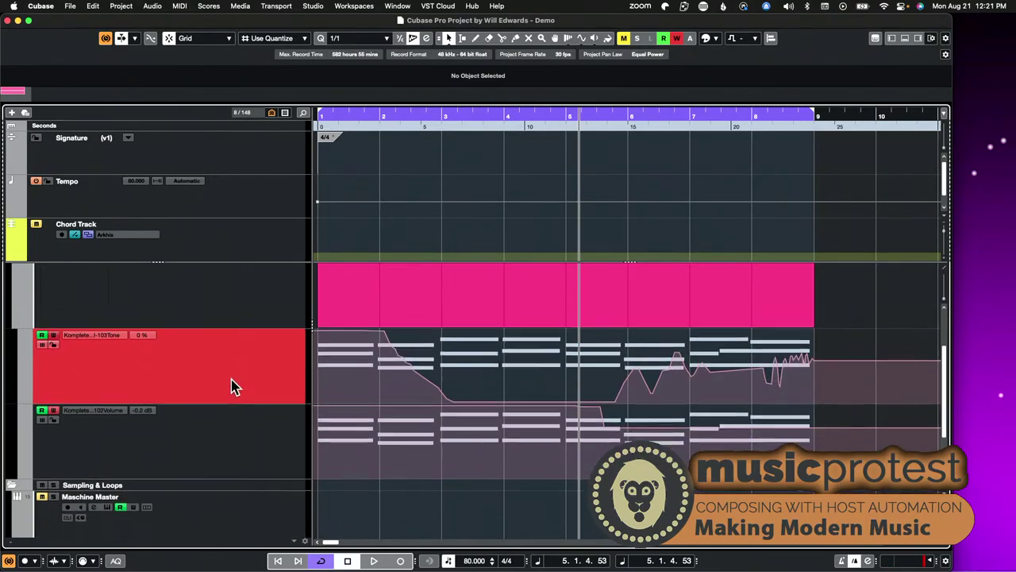
click(43, 428)
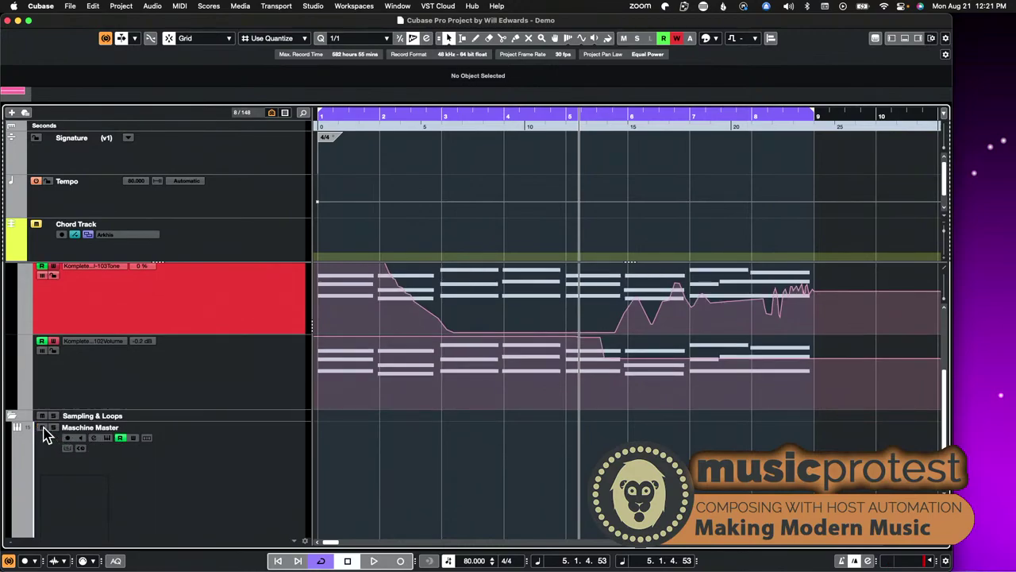
key(space)
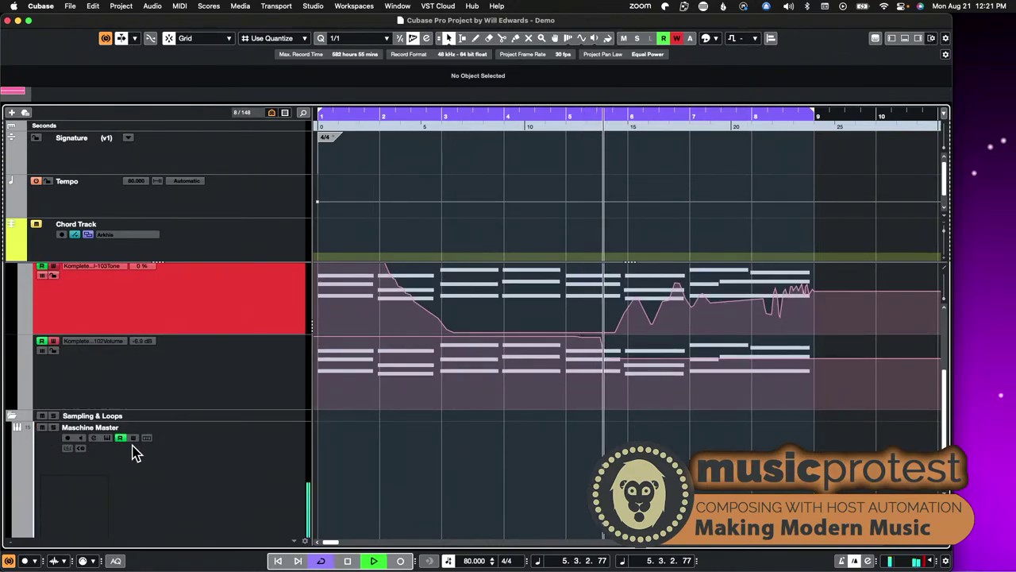
click(53, 427)
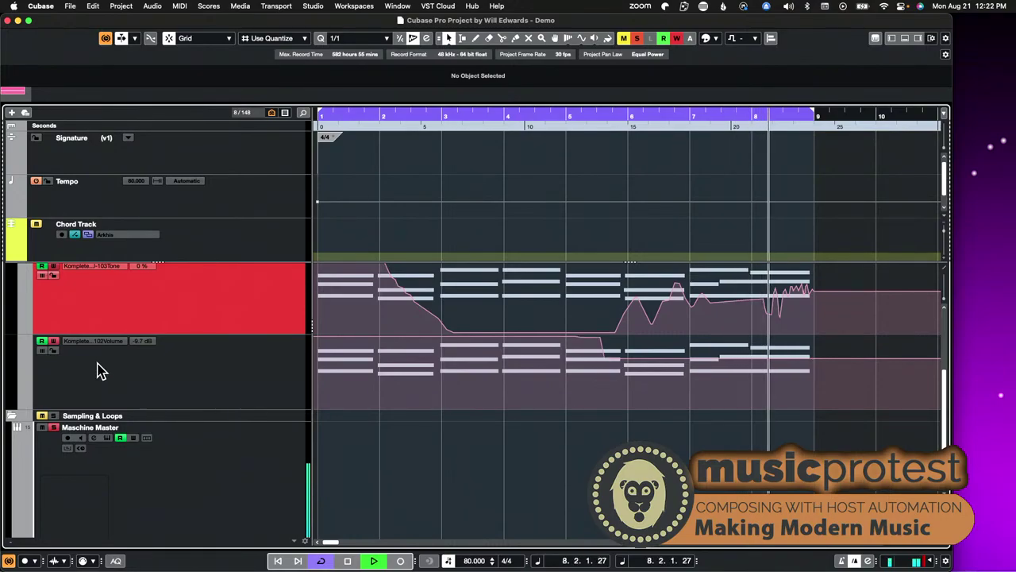
Step: Open the Maschine Master track's instrument window and move it fully into view
scroll(208, 315, up, 1)
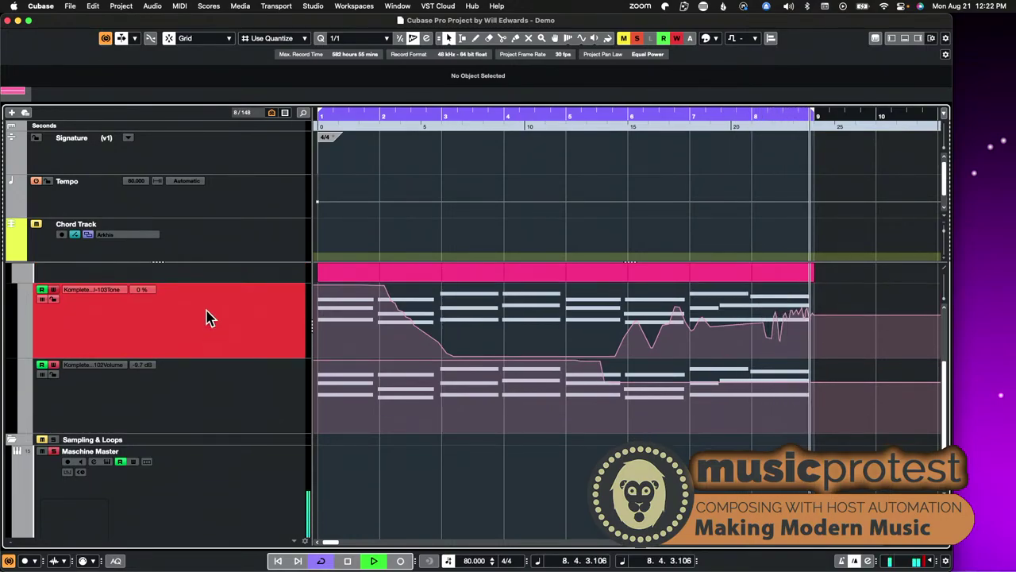
scroll(224, 376, down, 3)
click(218, 410)
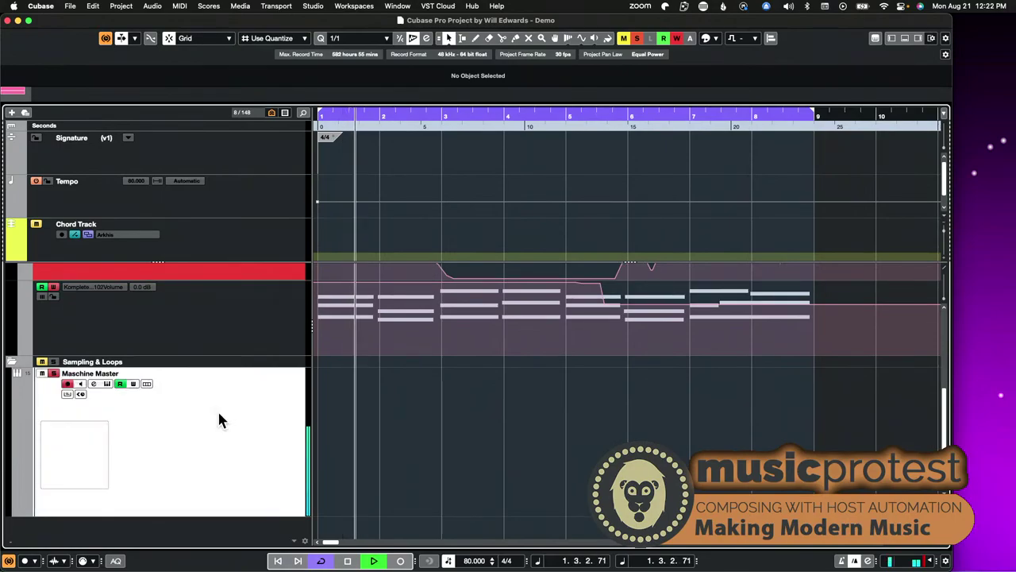
click(107, 383)
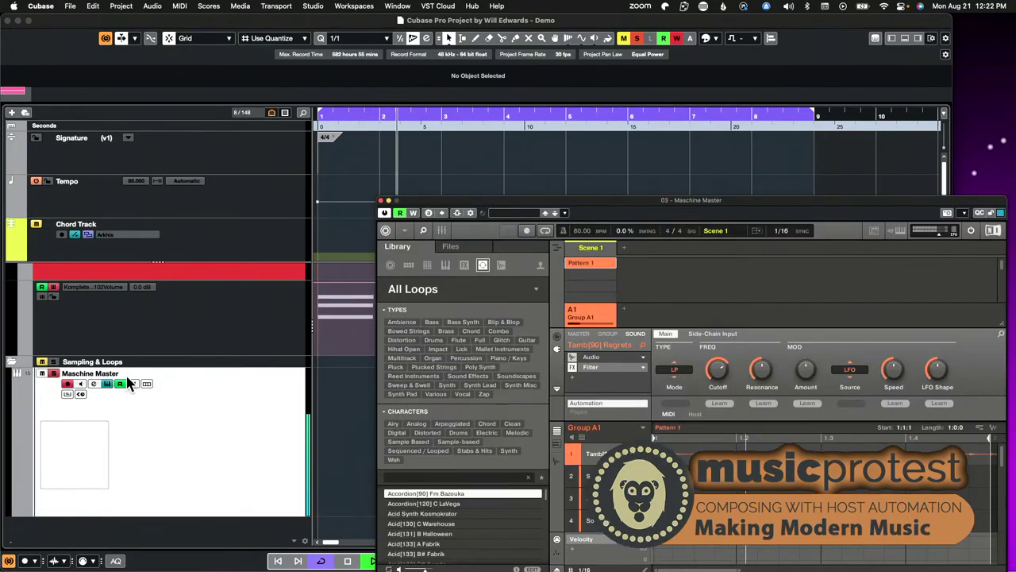
drag(521, 201, 320, 96)
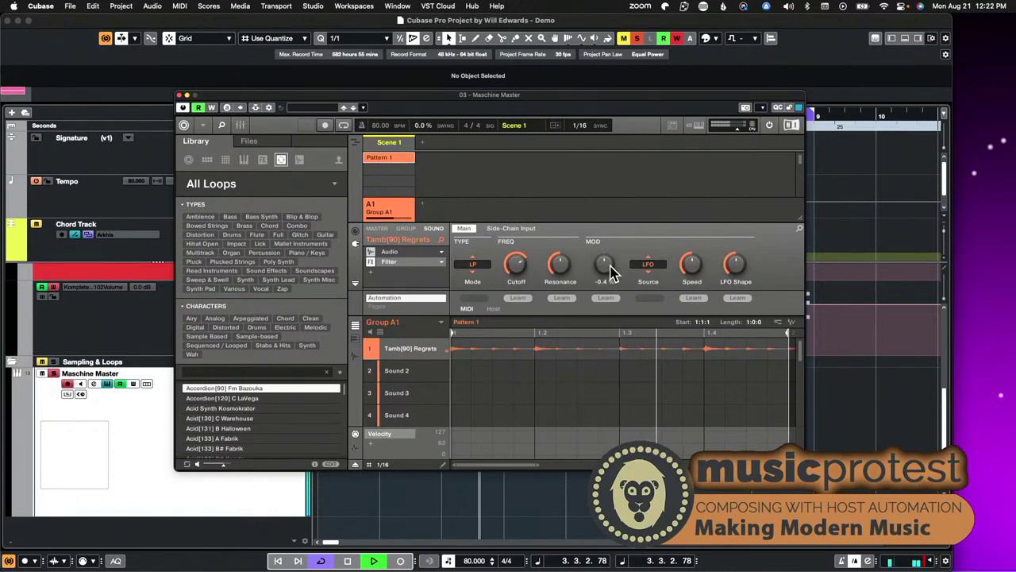
Step: Enable host automation for the Tambourine loop's filter, assigning Cutoff to Auto 1, Resonance to Auto 2 and Amount to Auto 3, and close the instrument window
click(356, 285)
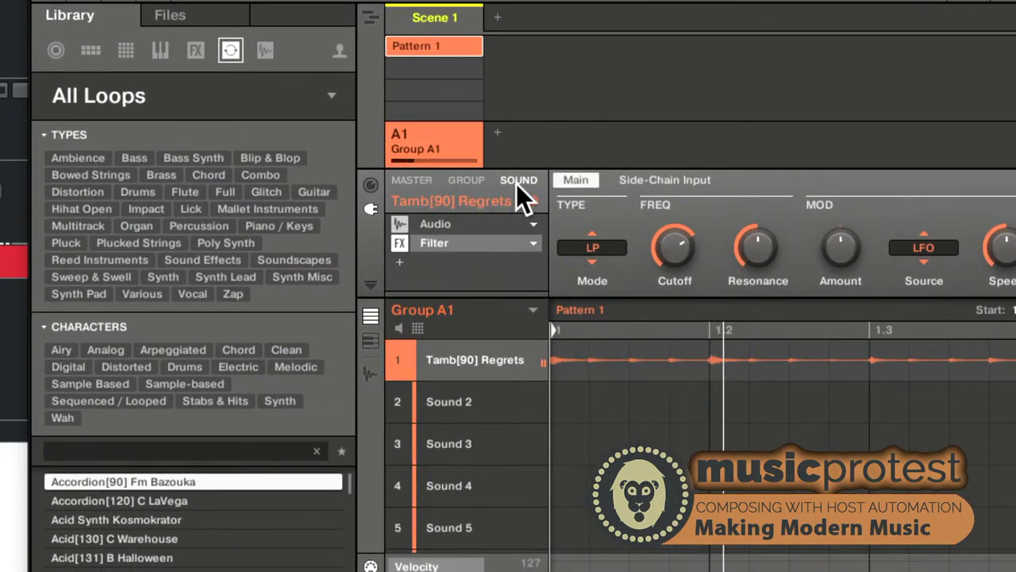
click(371, 282)
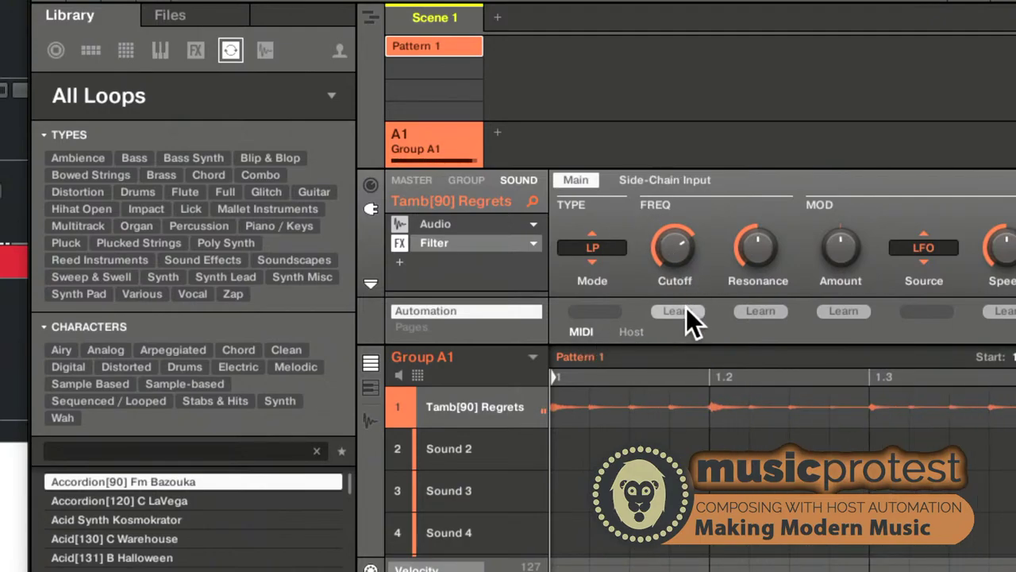
click(632, 333)
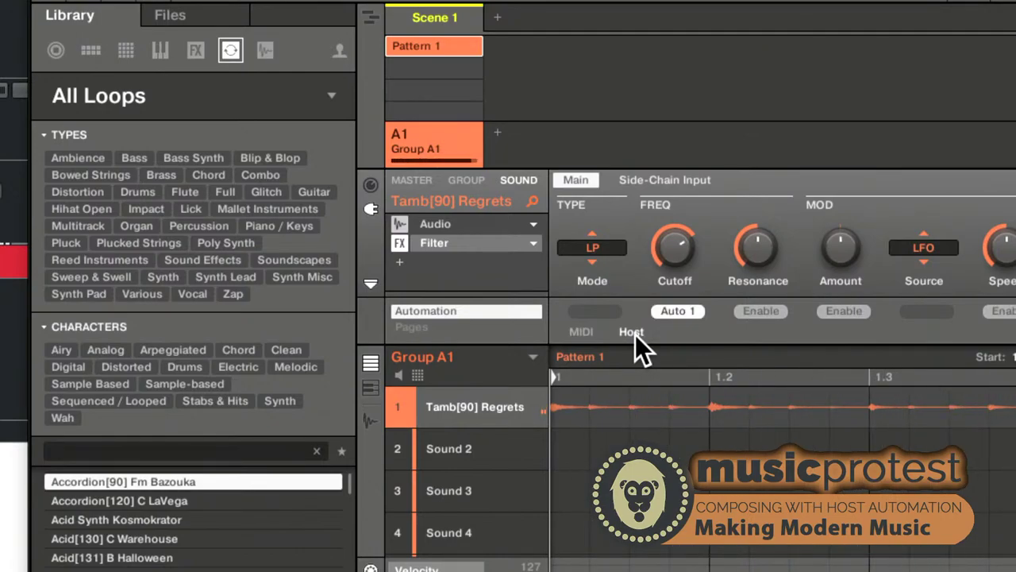
click(675, 312)
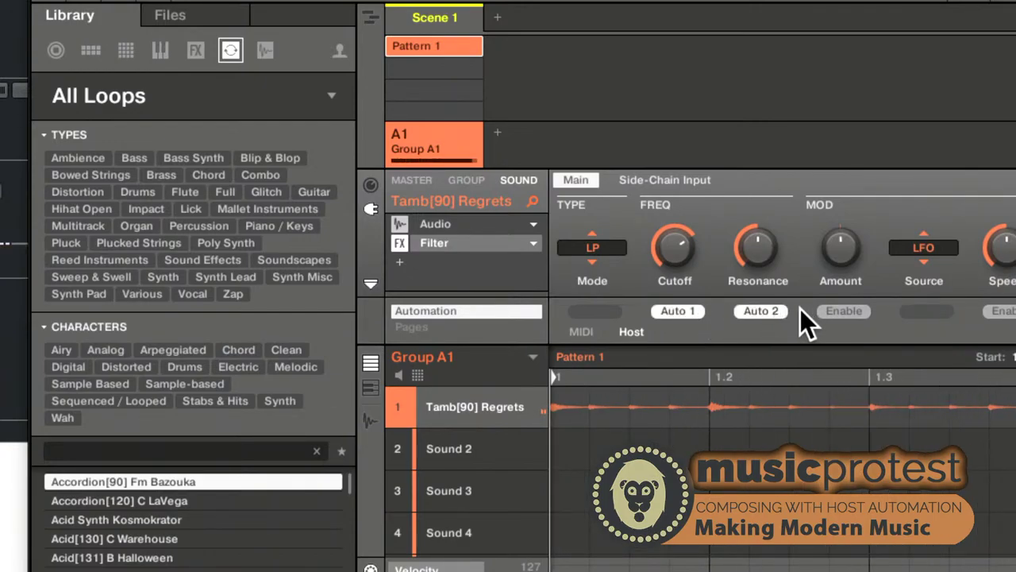
click(846, 311)
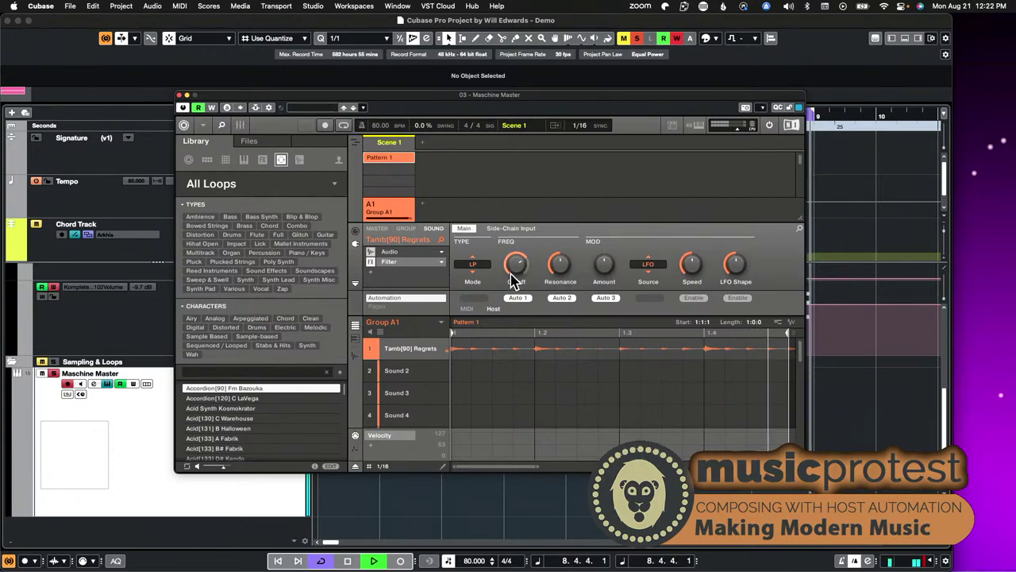
click(180, 96)
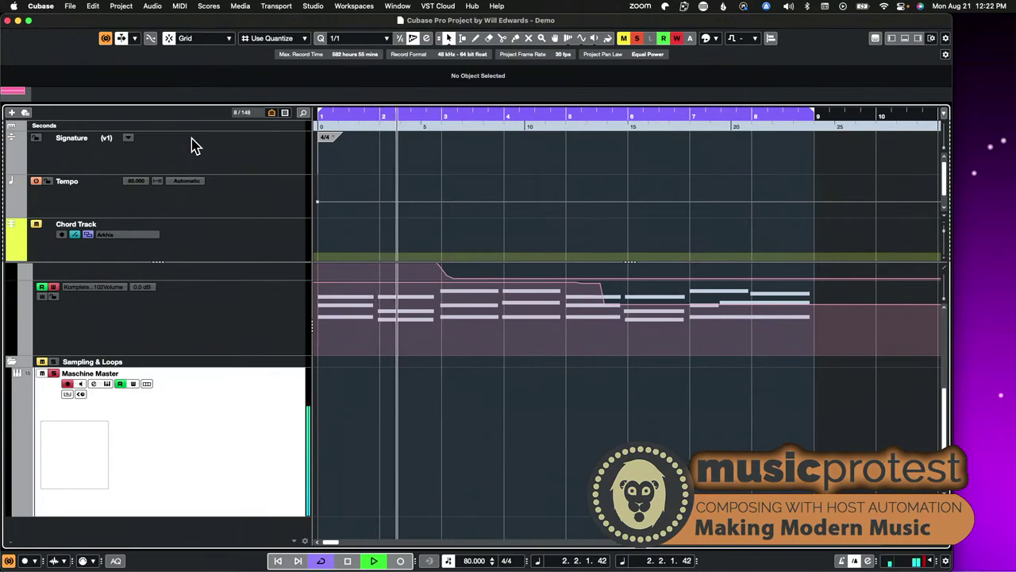
Step: Try to record filter automation on the Maschine Master track, expand its automation lane and stop the take
key(KP_Multiply)
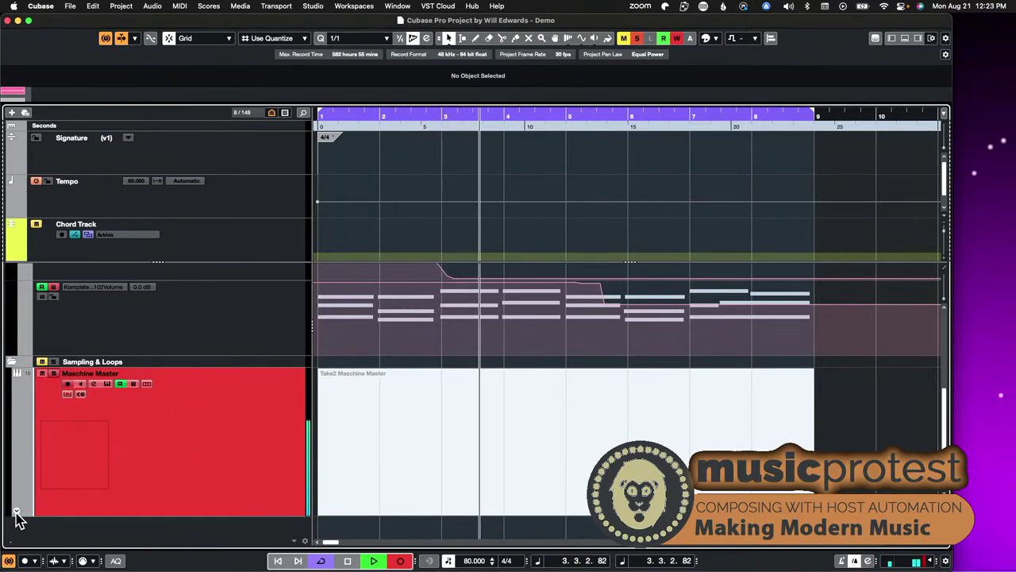
scroll(159, 460, down, 3)
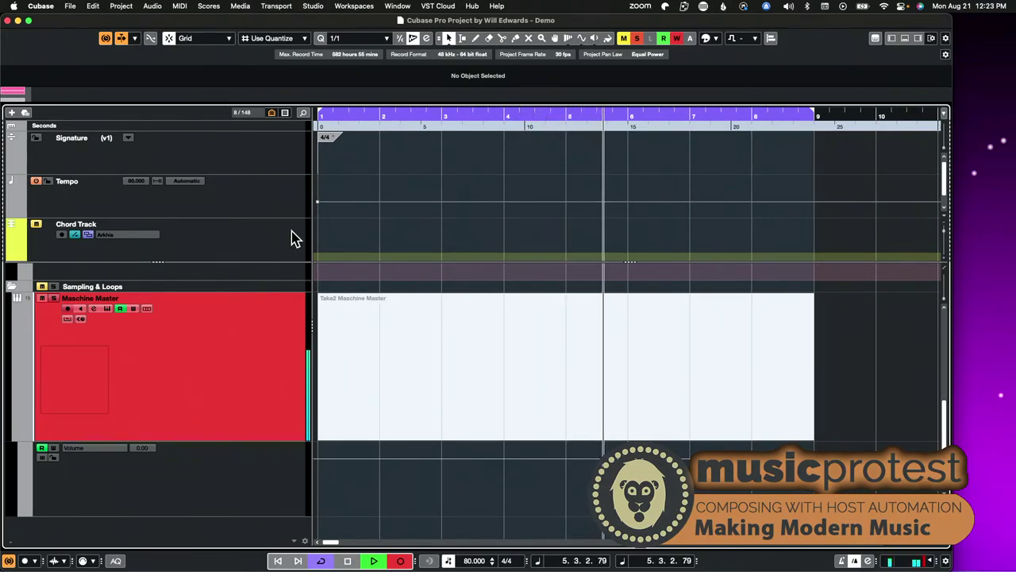
key(space)
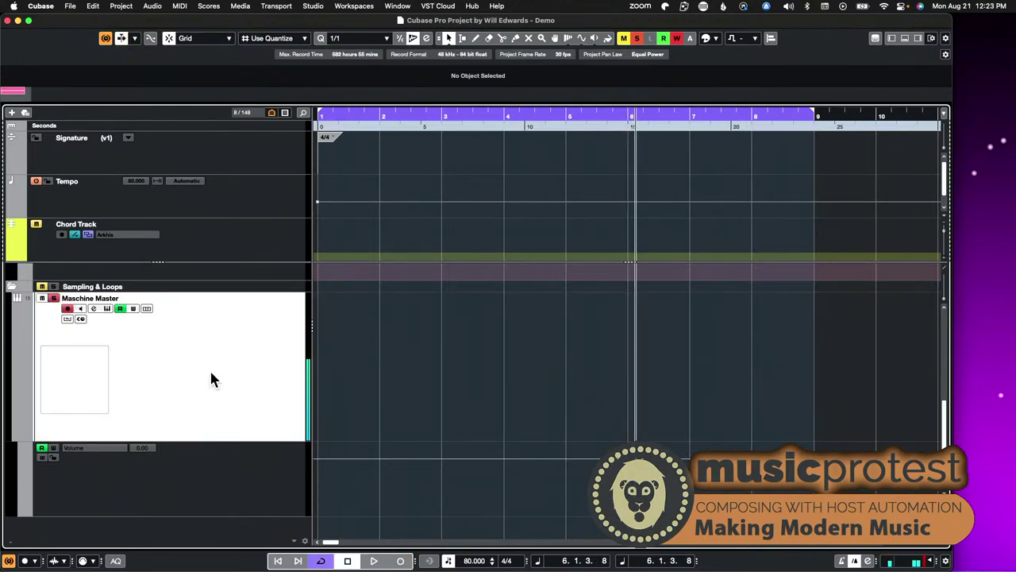
Step: Record the Maschine Master track again from bar 1 and show all used automation in the project
click(330, 115)
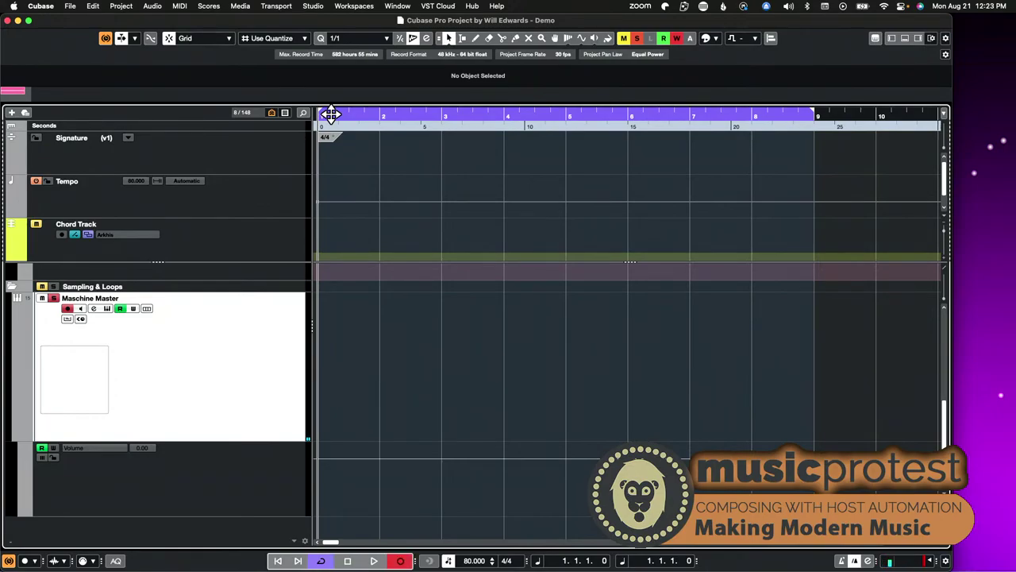
key(KP_Multiply)
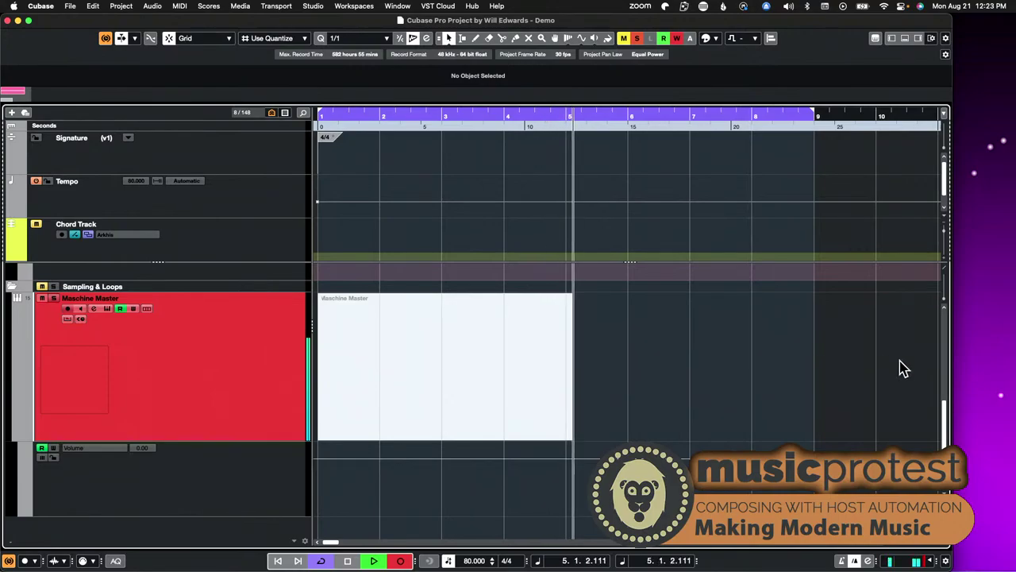
right_click(193, 381)
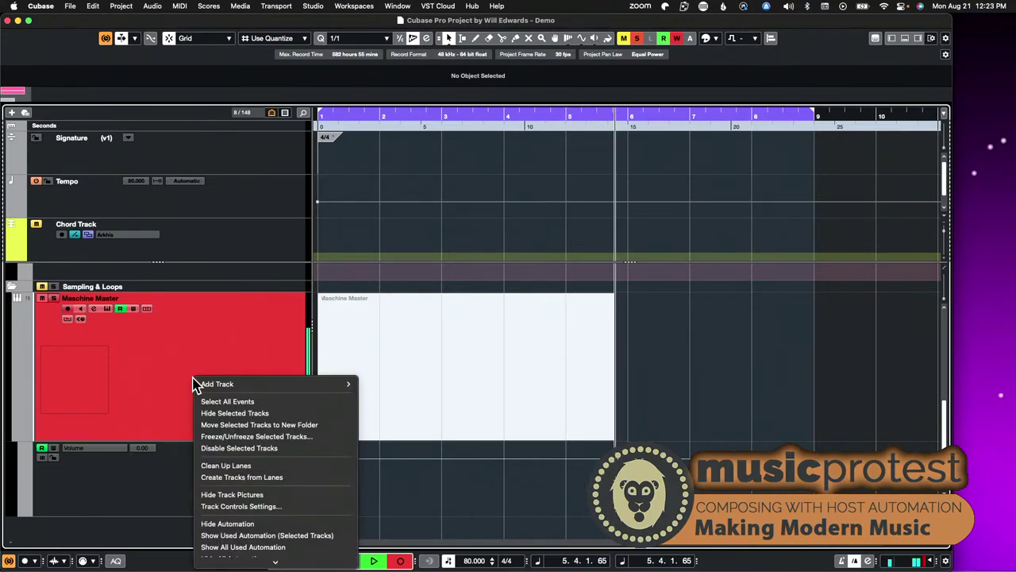
scroll(266, 500, down, 2)
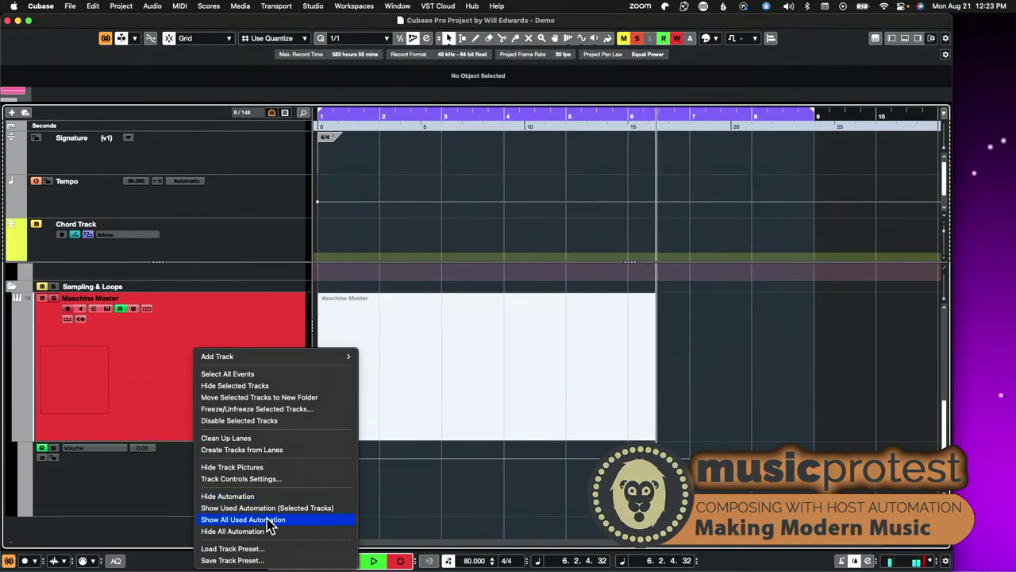
click(268, 520)
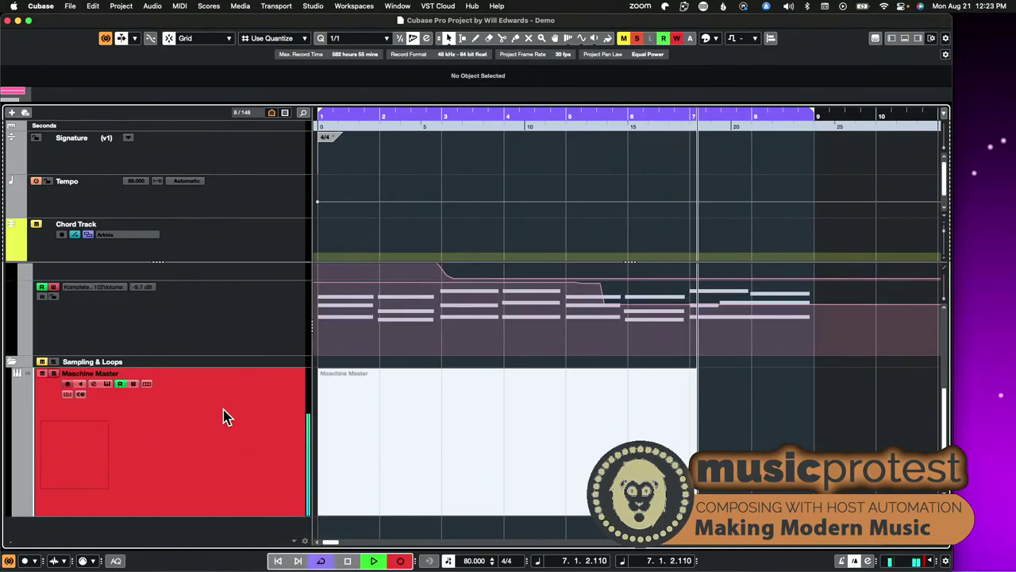
scroll(224, 425, up, 3)
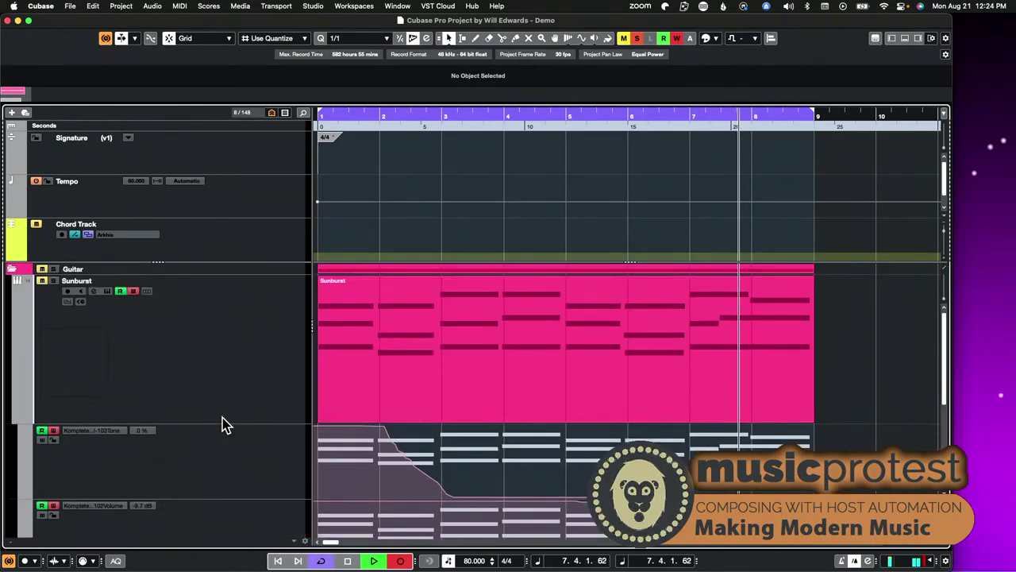
scroll(224, 425, down, 3)
Step: Hide all automation lanes in the project and stop the running recording
right_click(205, 434)
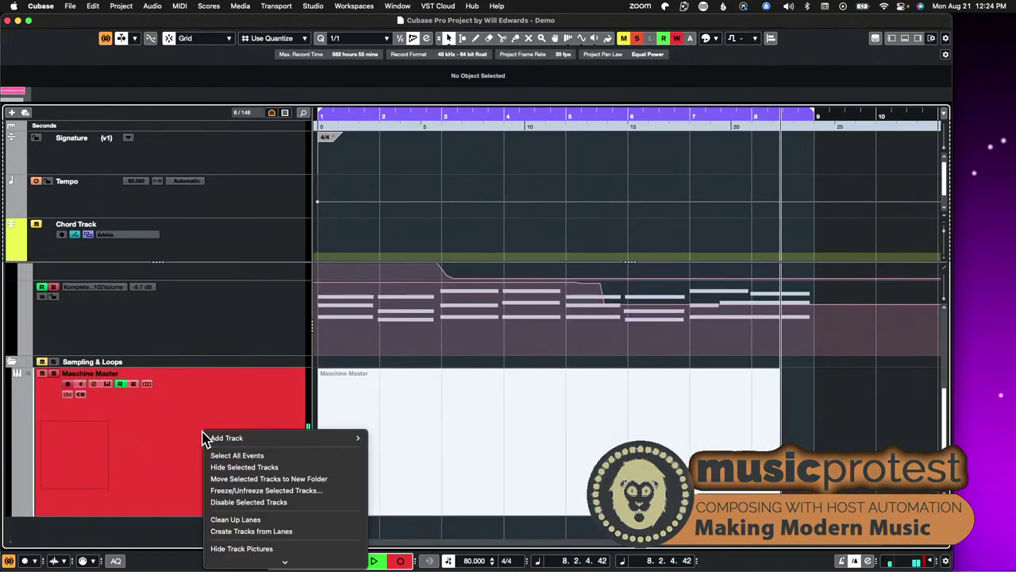
mouse_move(262, 441)
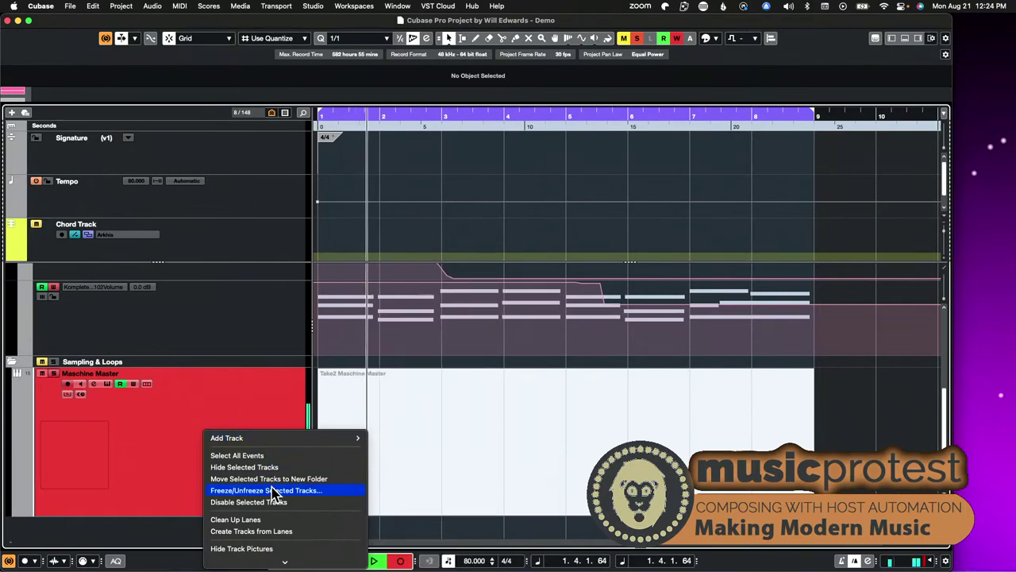
scroll(287, 556, down, 3)
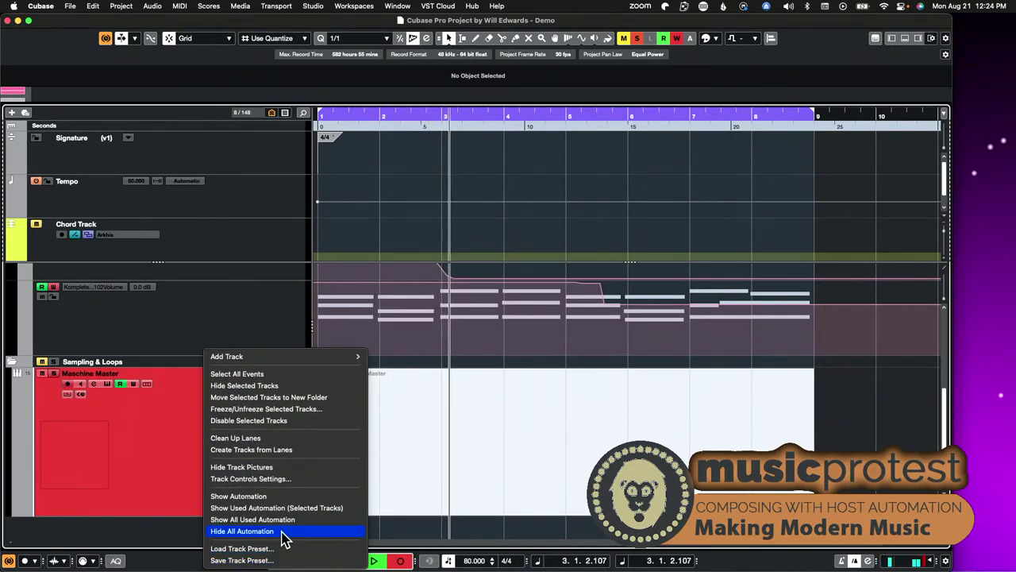
click(283, 531)
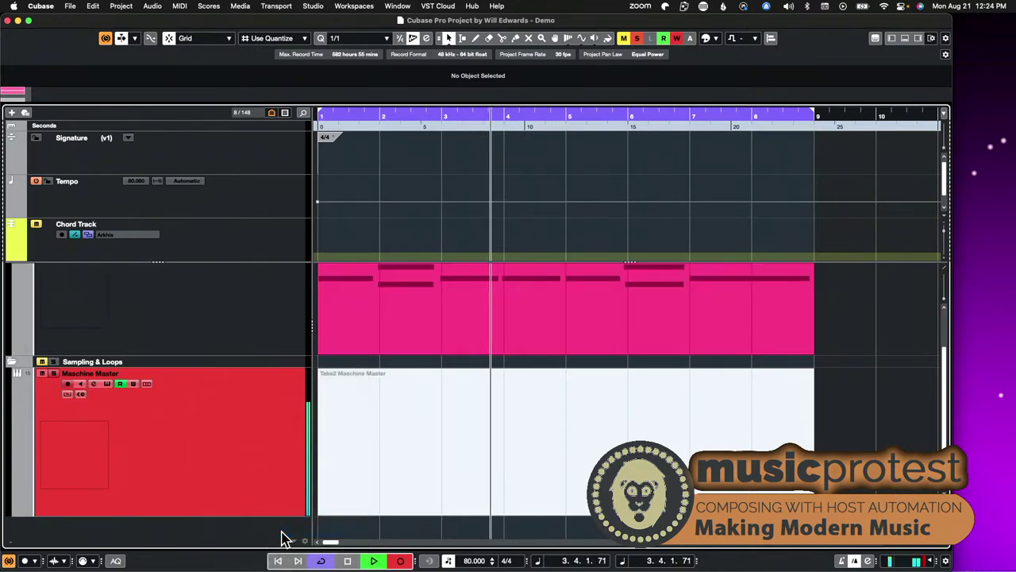
right_click(242, 445)
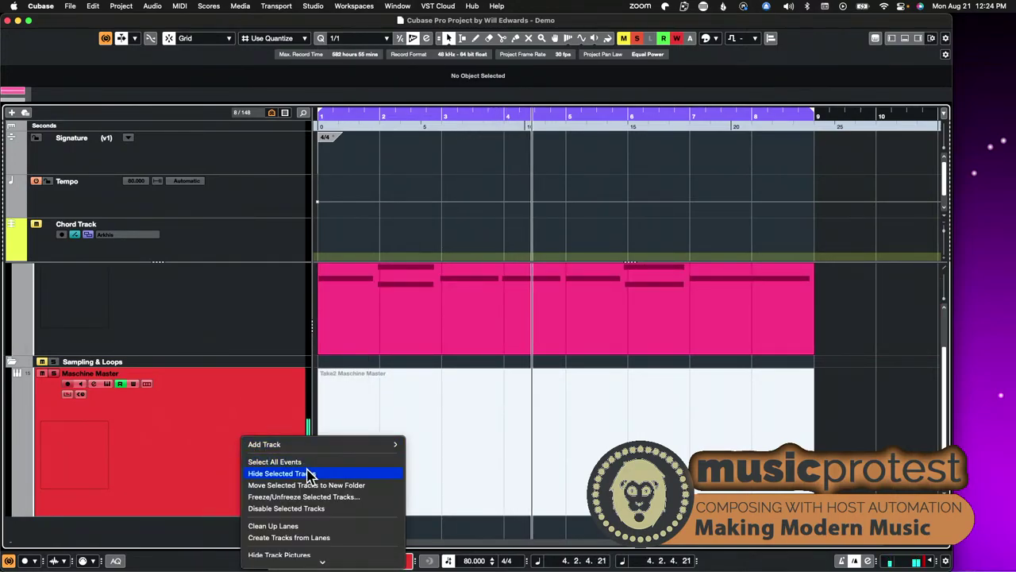
scroll(298, 470, down, 3)
click(195, 465)
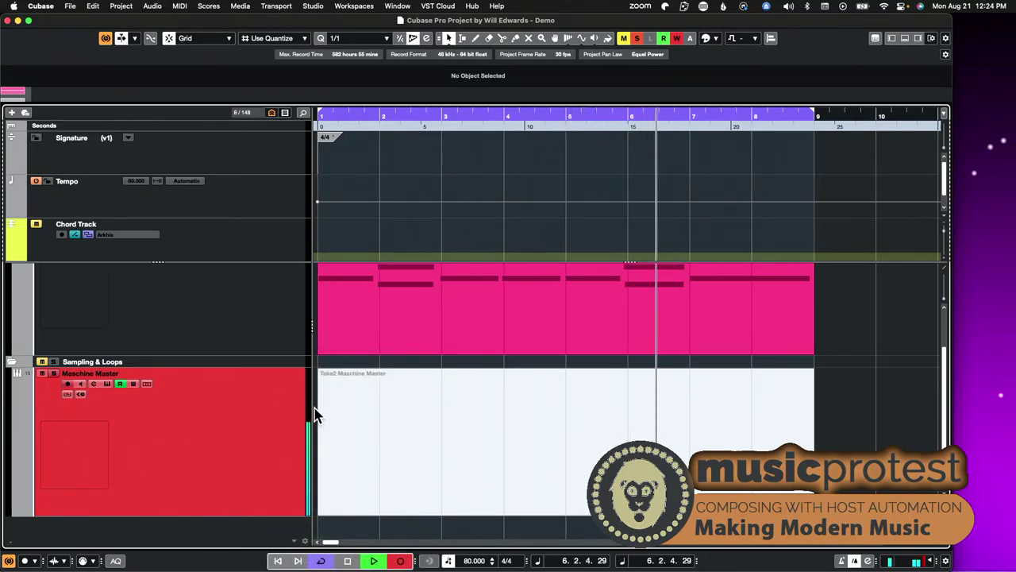
key(space)
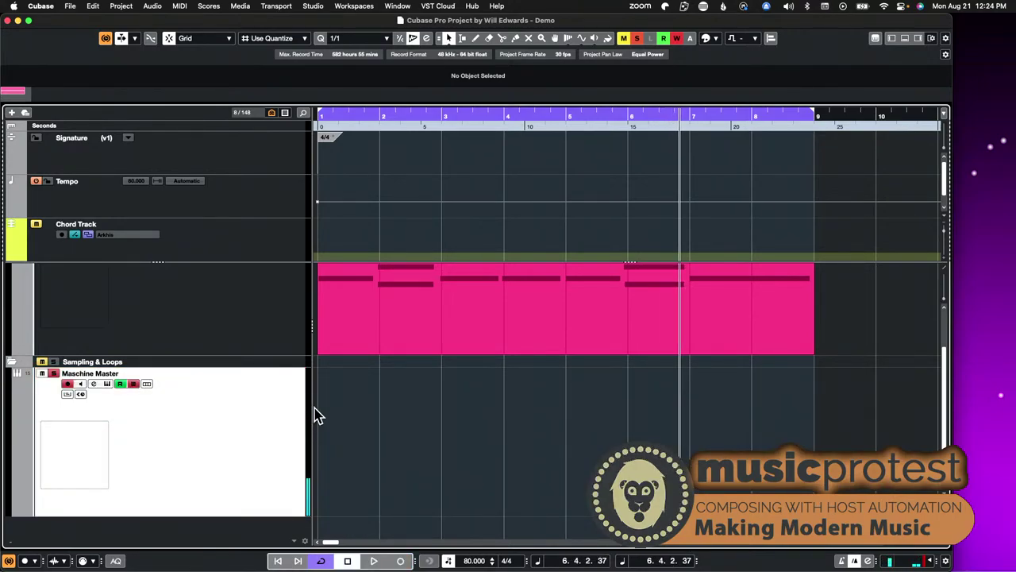
Step: Record Cutoff, Resonance and Amount automation on the Maschine Master track from bar 1 with automation writing enabled, and stop
key(comma)
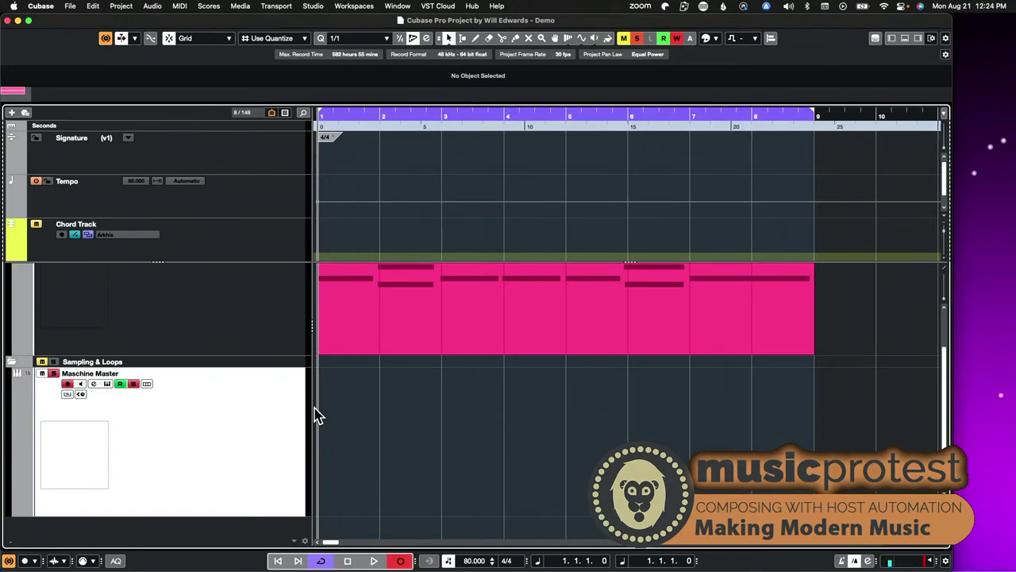
key(space)
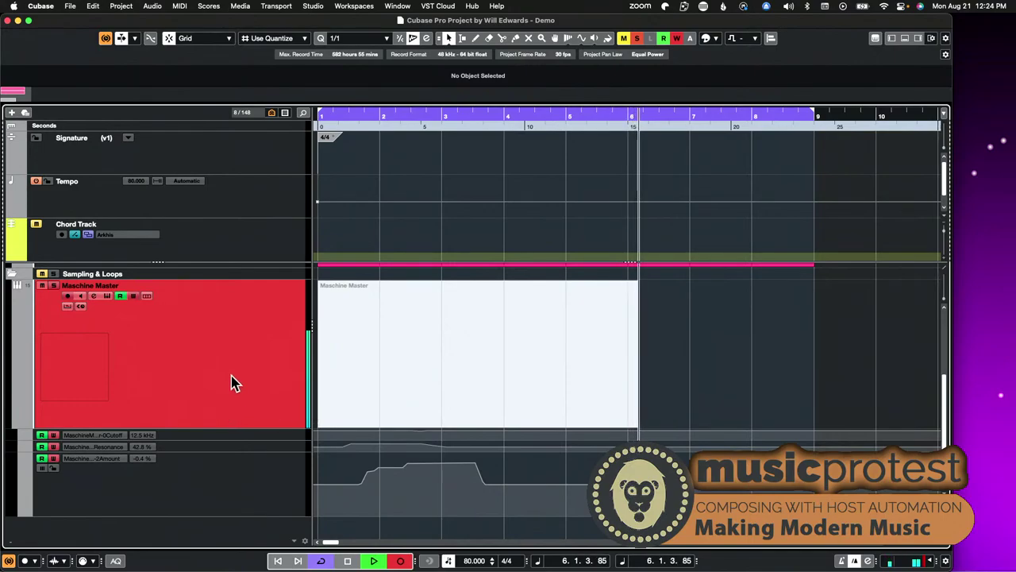
key(space)
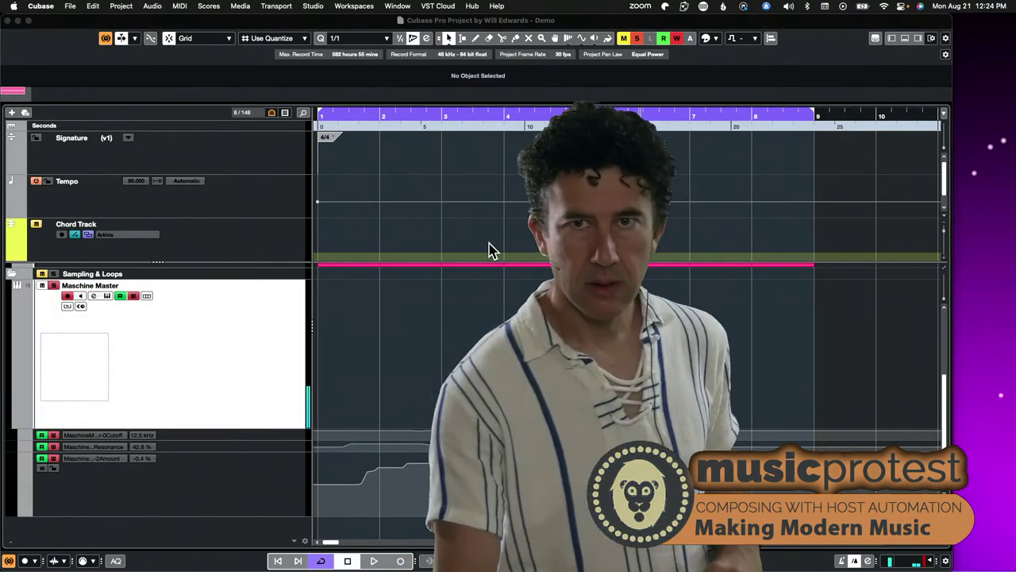